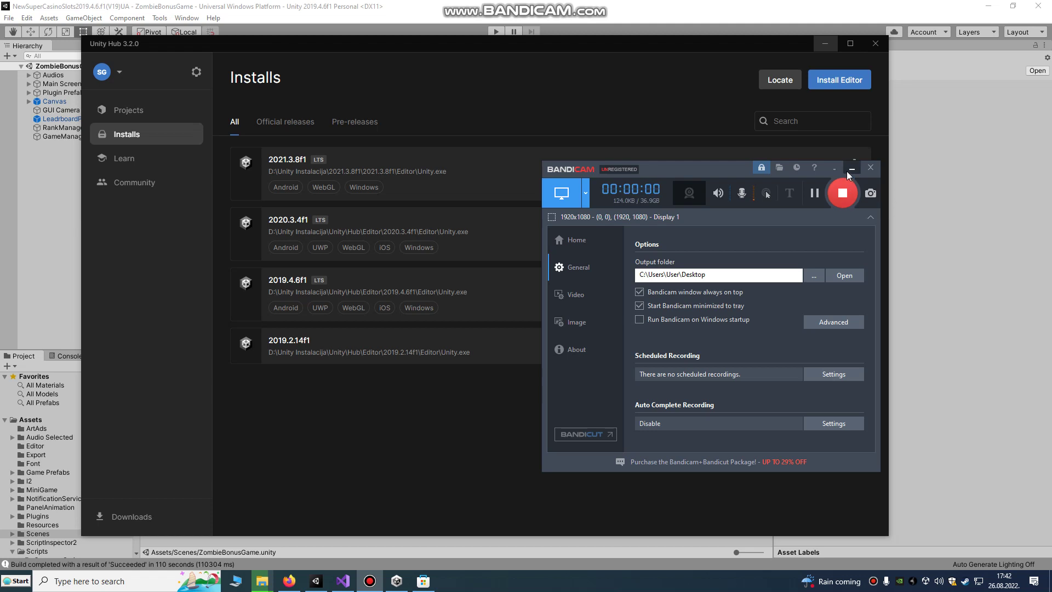
Hide the screen recorder and bring the Unity 2019.4.6f1 editor with ZombieBonusGame to the front
left_click(847, 171)
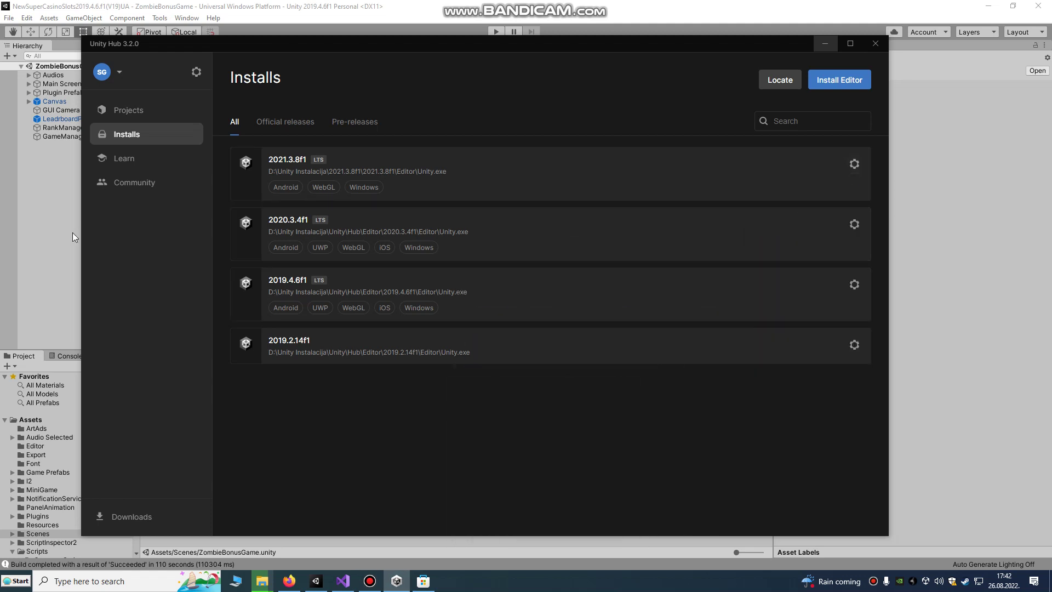
left_click(43, 265)
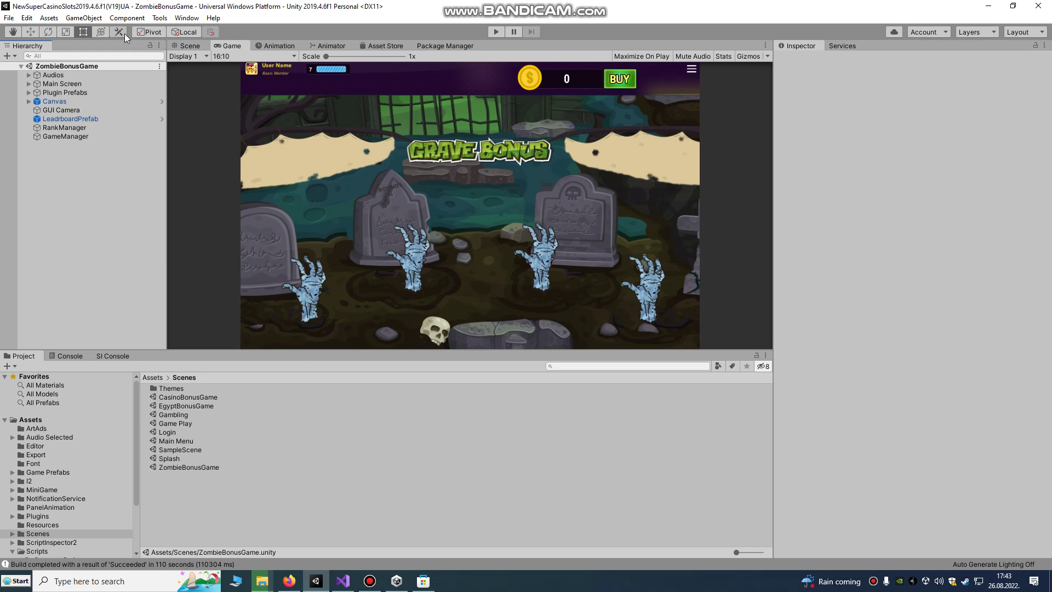
Open Build Settings showing the Android platform options, then bring up Unity Hub's installed editors
left_click(8, 18)
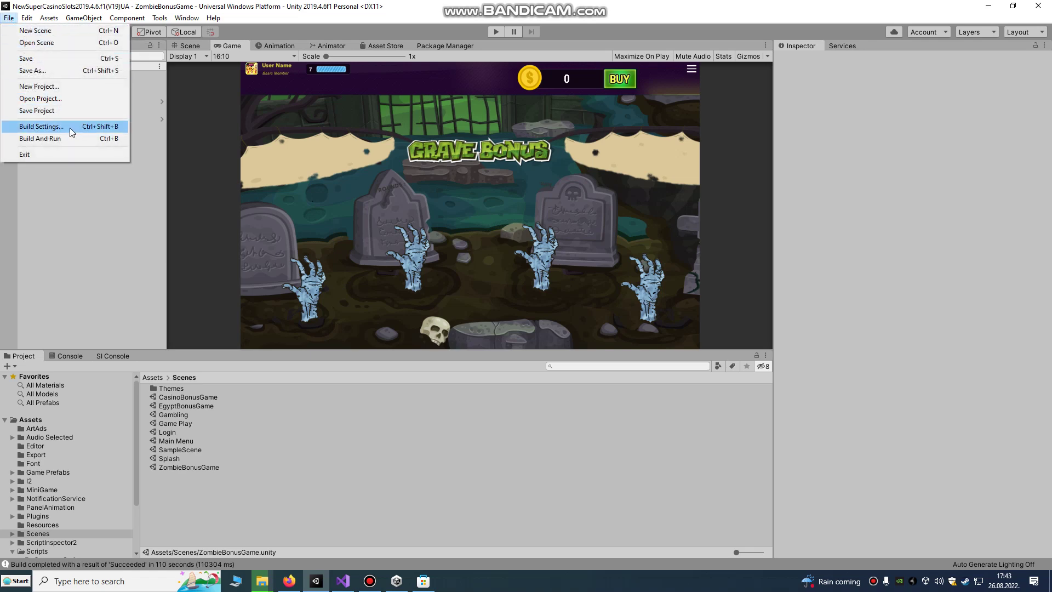
left_click(46, 127)
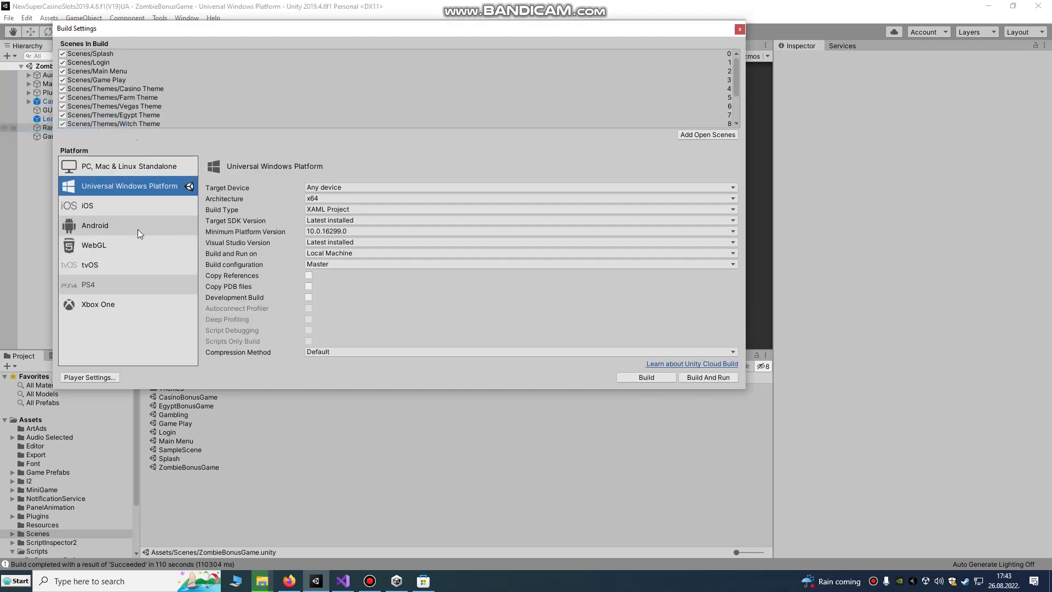
left_click(94, 225)
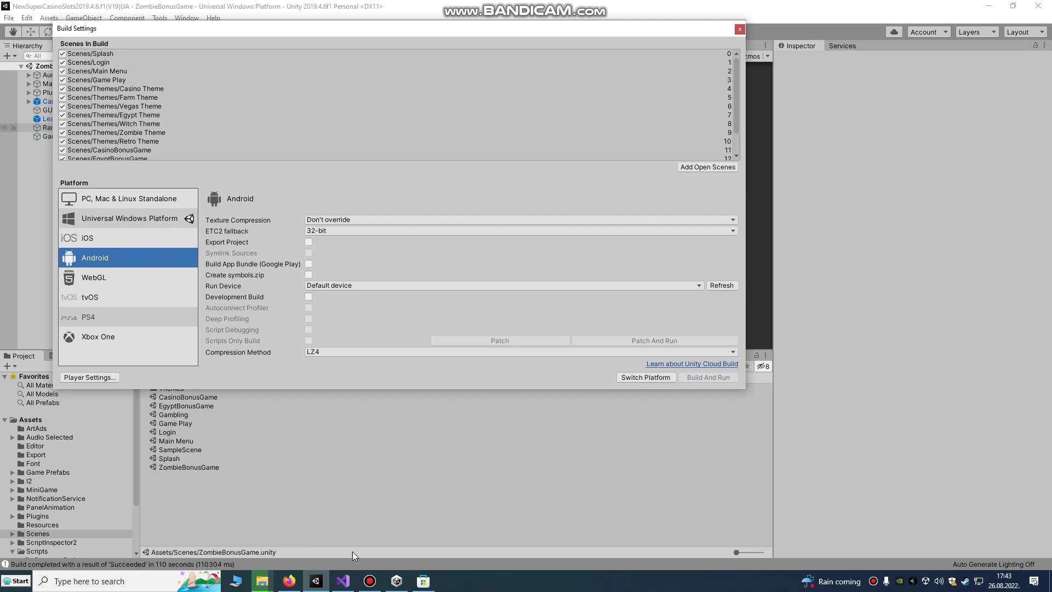
left_click(396, 581)
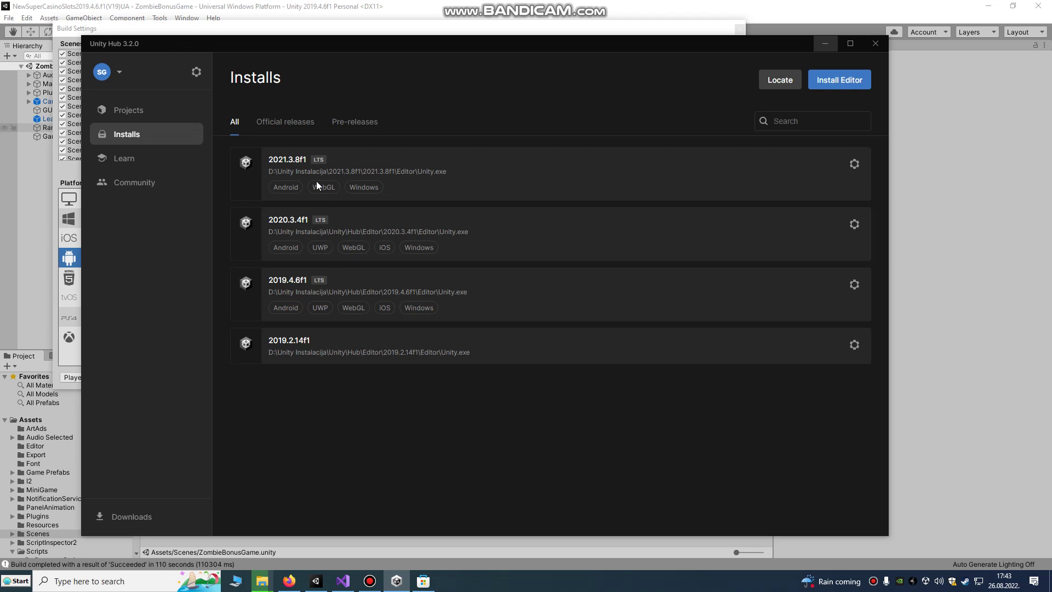
left_click(854, 163)
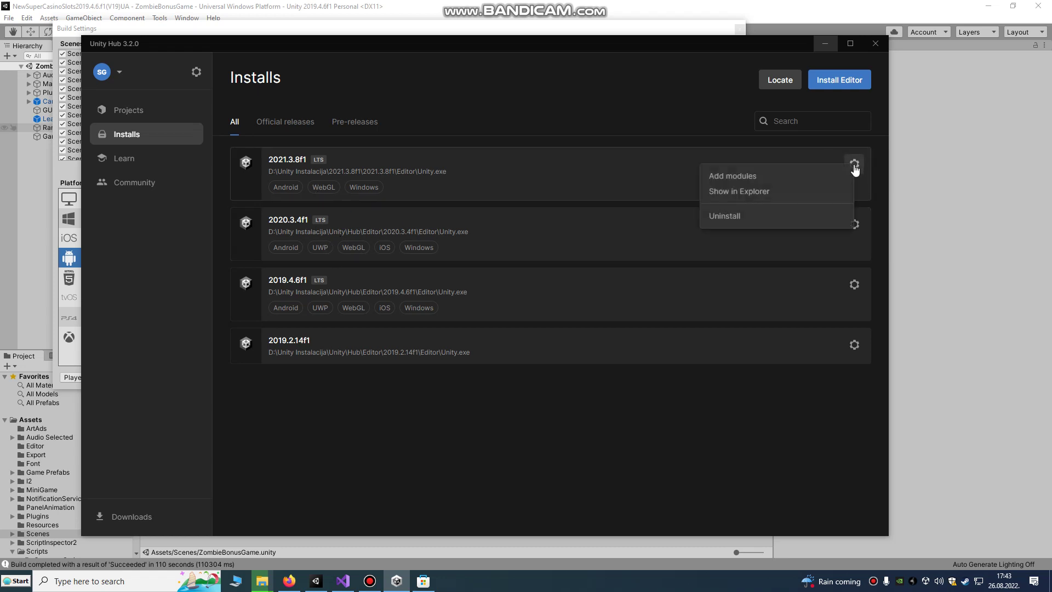
left_click(747, 178)
scroll(265, 361, "down", 3)
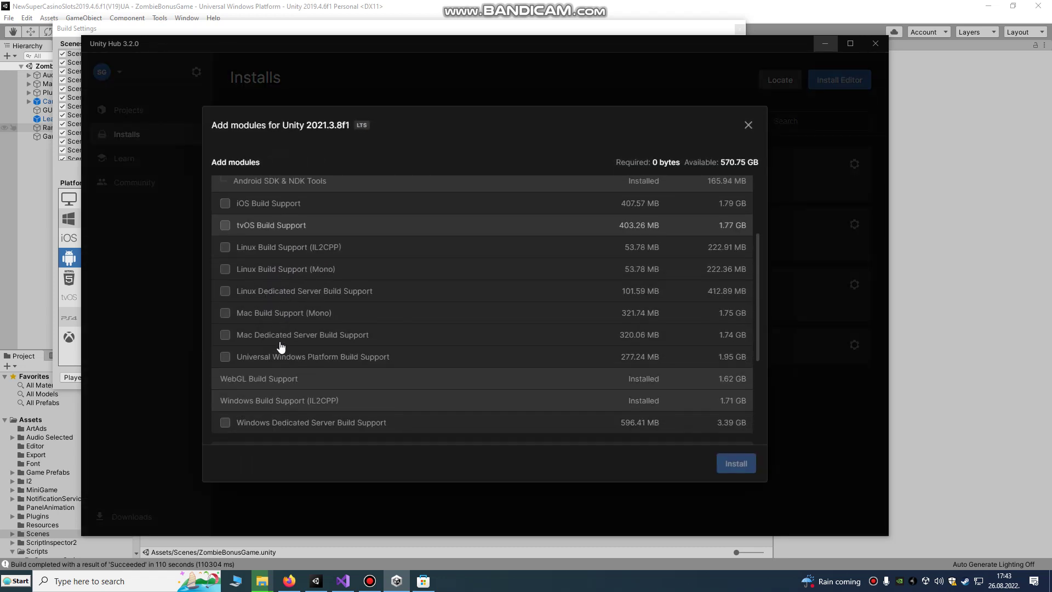
left_click(225, 357)
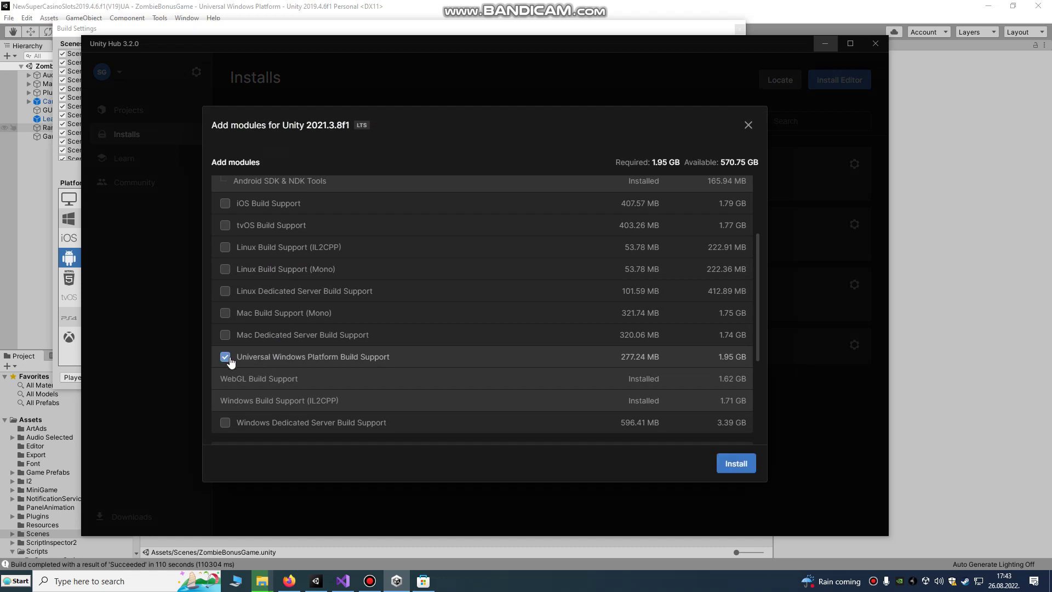
left_click(225, 422)
scroll(257, 400, "down", 3)
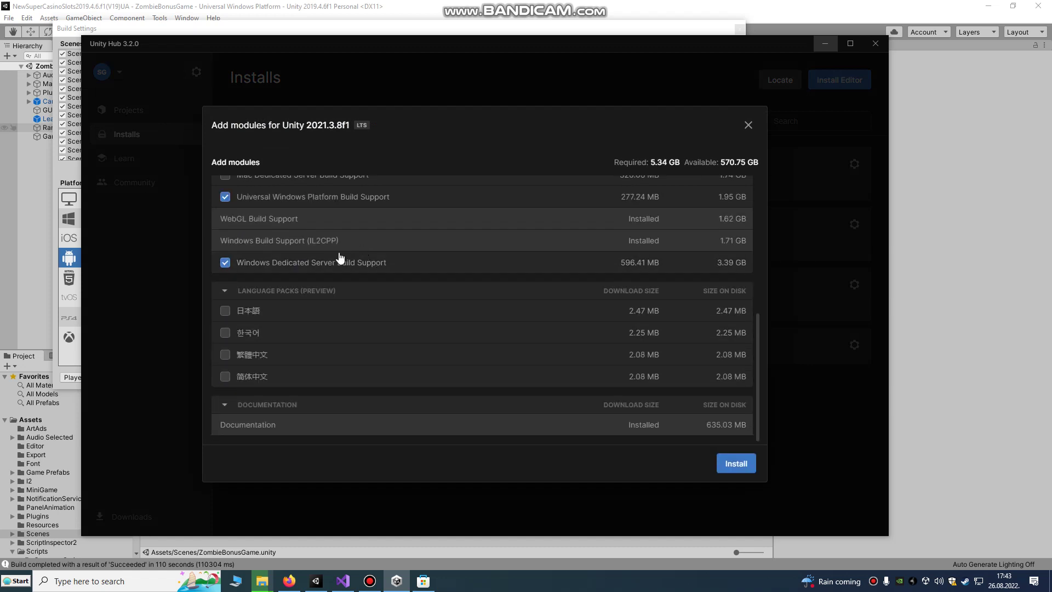
scroll(647, 268, "up", 1)
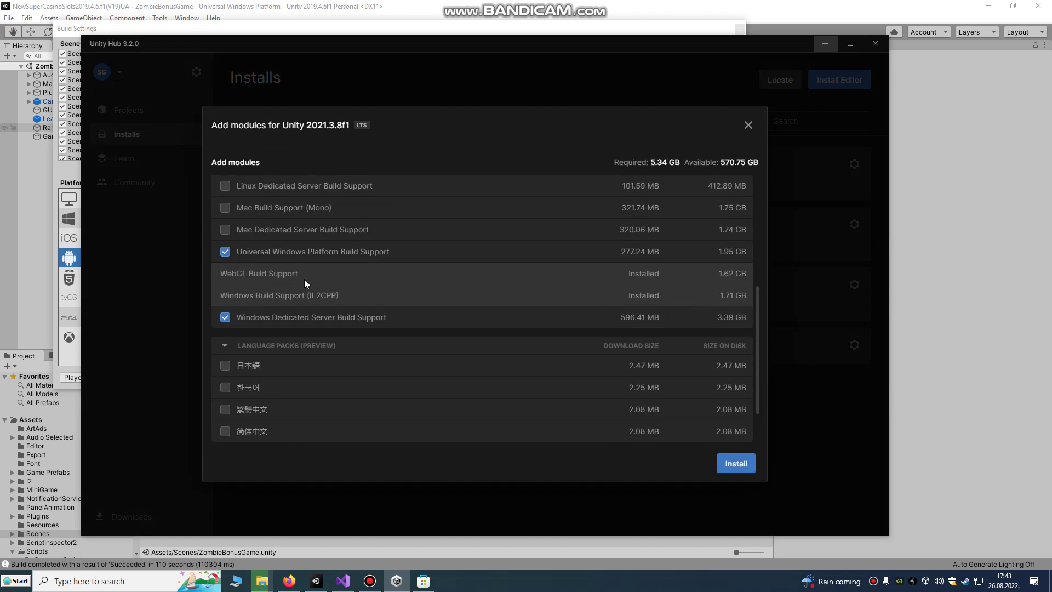
scroll(240, 274, "up", 1)
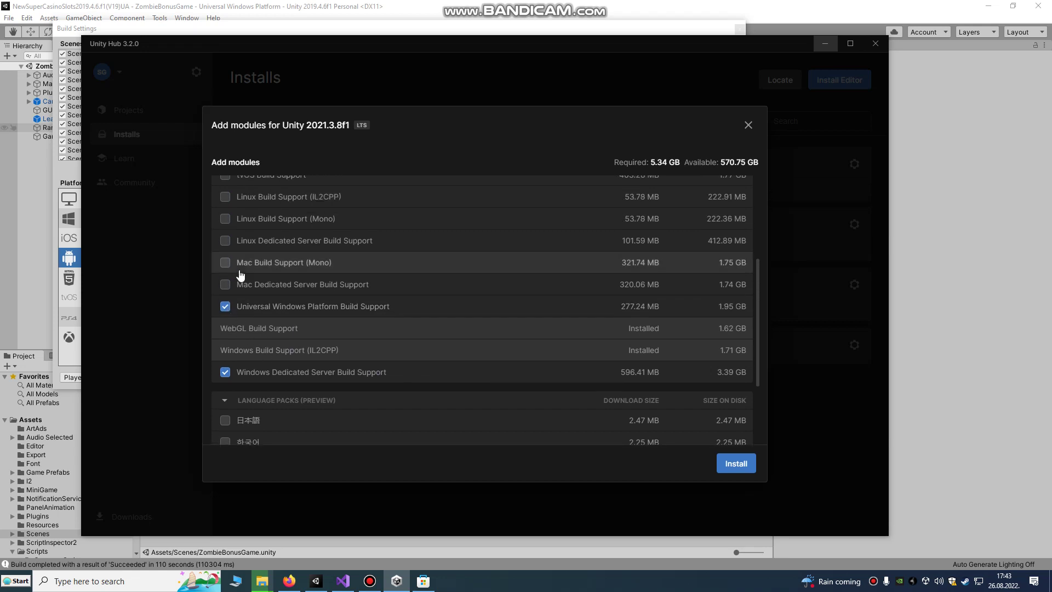
scroll(239, 274, "up", 3)
scroll(240, 274, "down", 3)
scroll(239, 273, "up", 2)
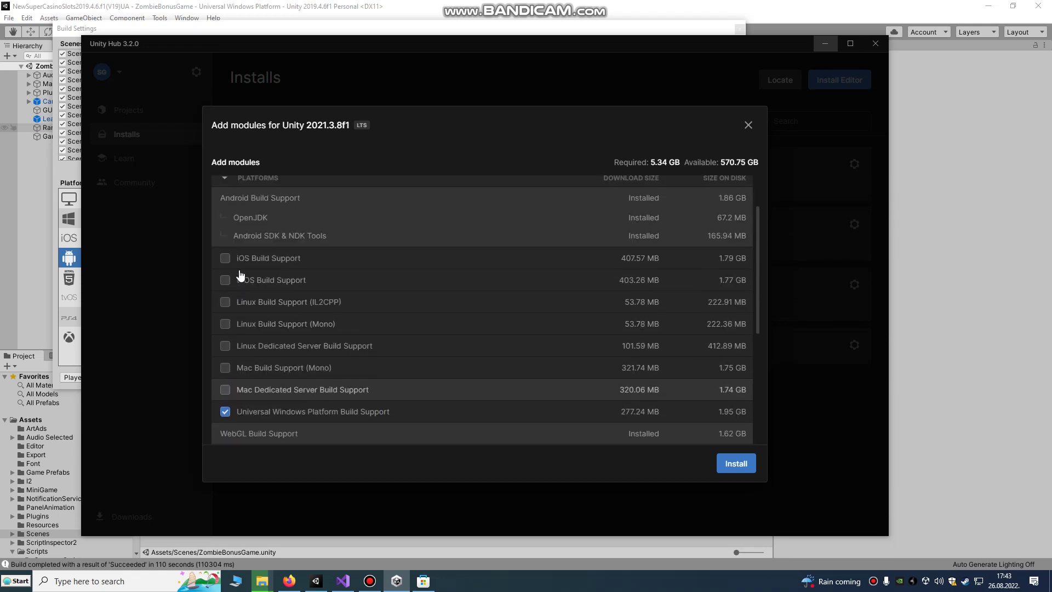
scroll(239, 274, "down", 1)
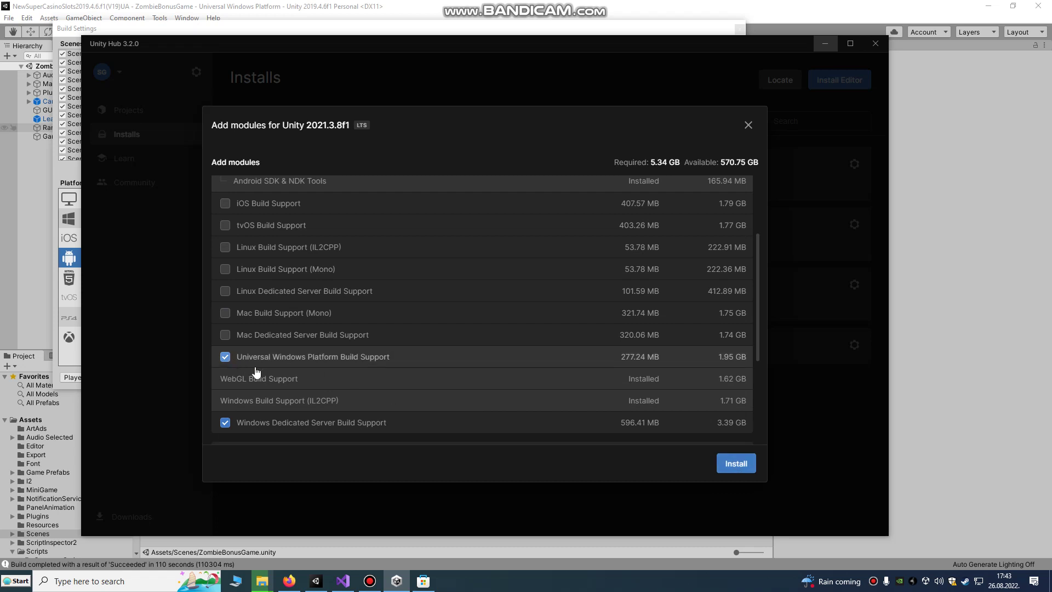
left_click(224, 359)
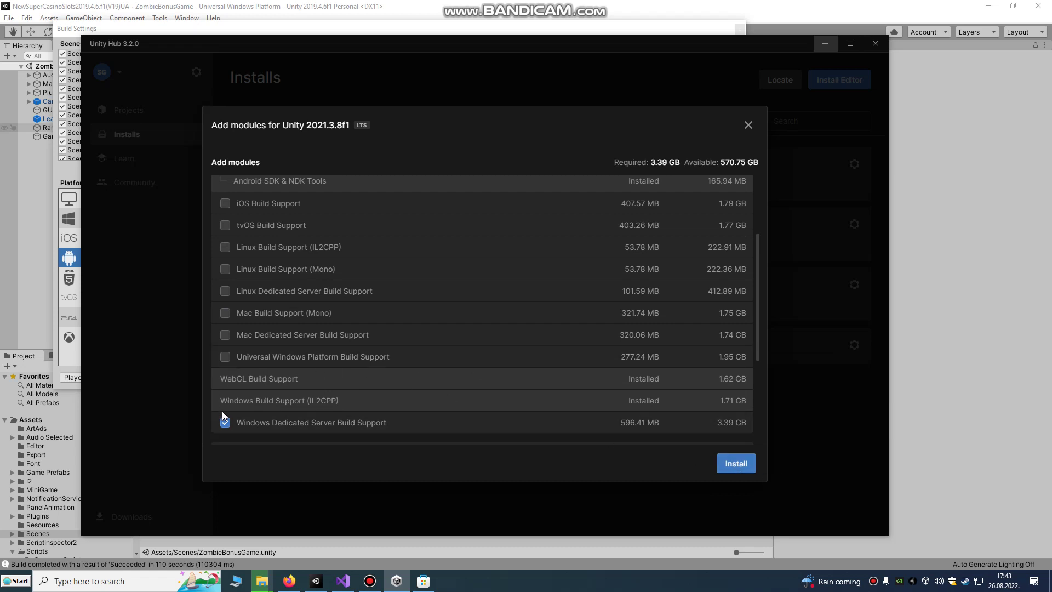
left_click(224, 420)
left_click(748, 126)
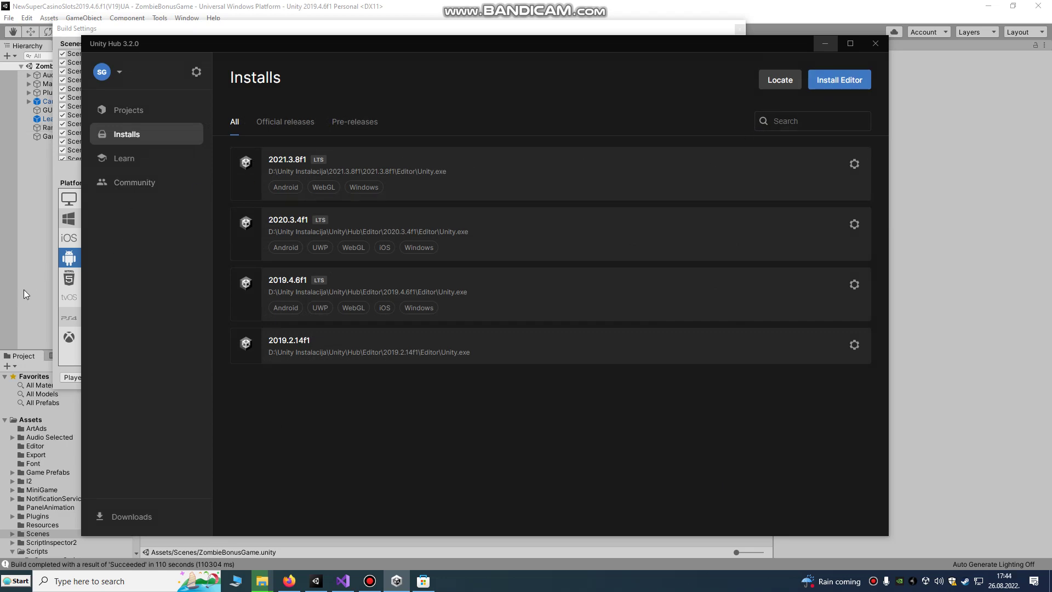
Select Universal Windows Platform in Build Settings and resize the window to show scenes 0–14
left_click(824, 45)
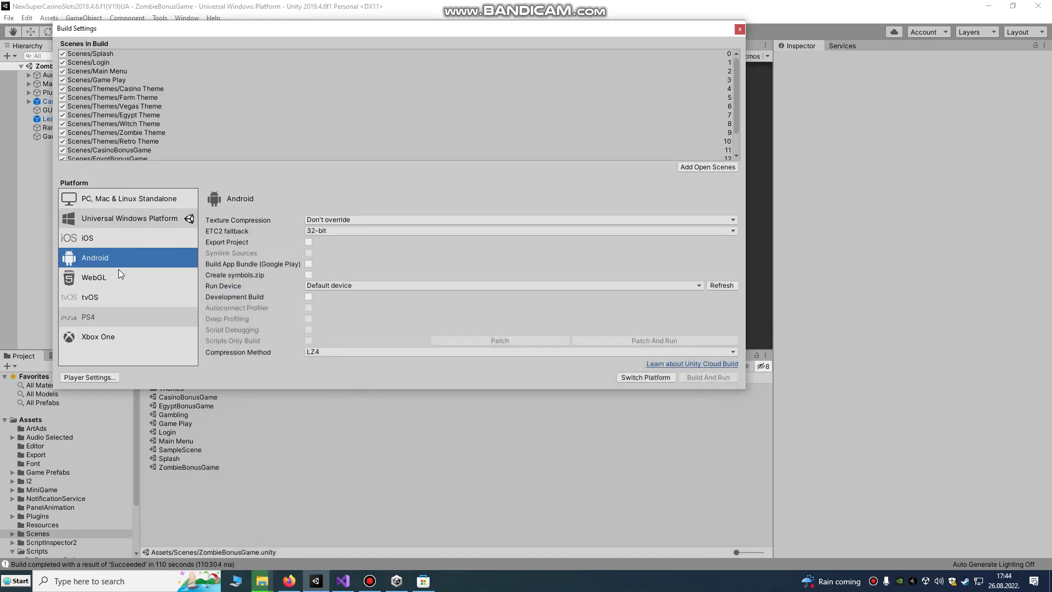
left_click(113, 222)
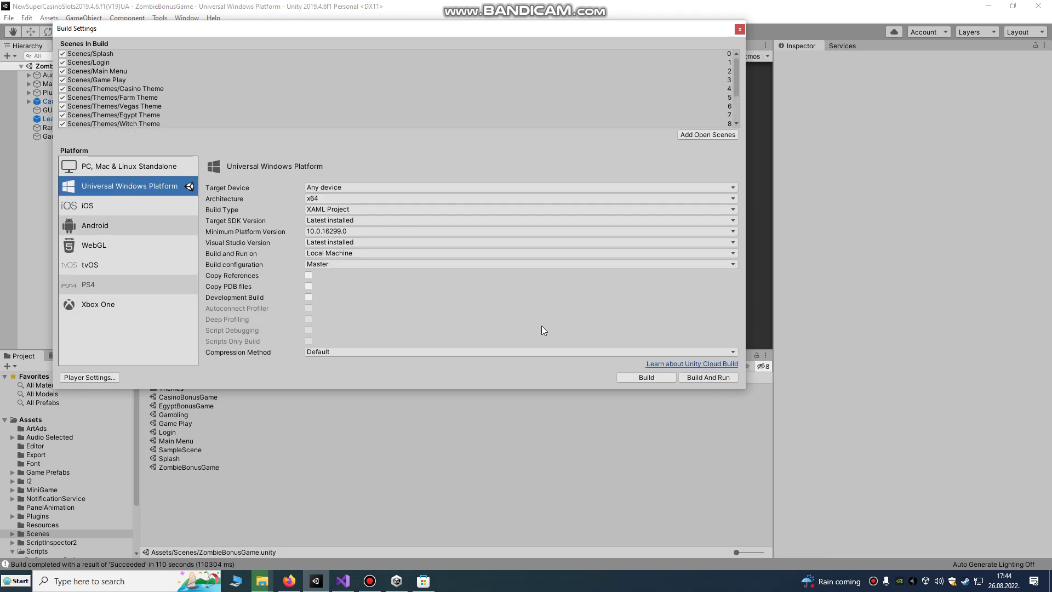
left_click_drag(347, 27, 546, 367)
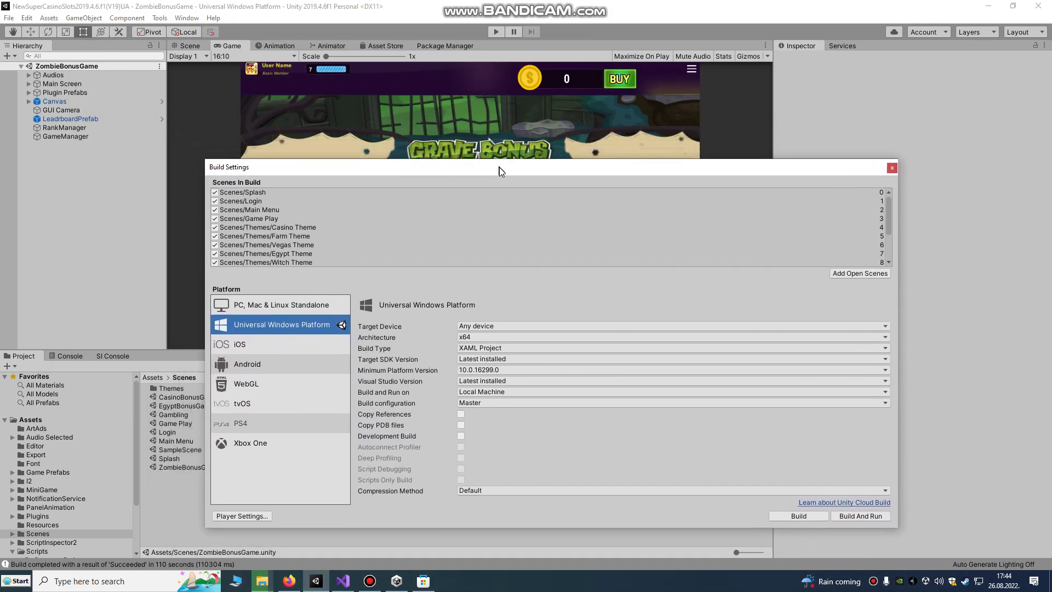
mouse_move(546, 367)
left_mouse_down()
mouse_move(506, 176)
mouse_move(507, 194)
left_mouse_up()
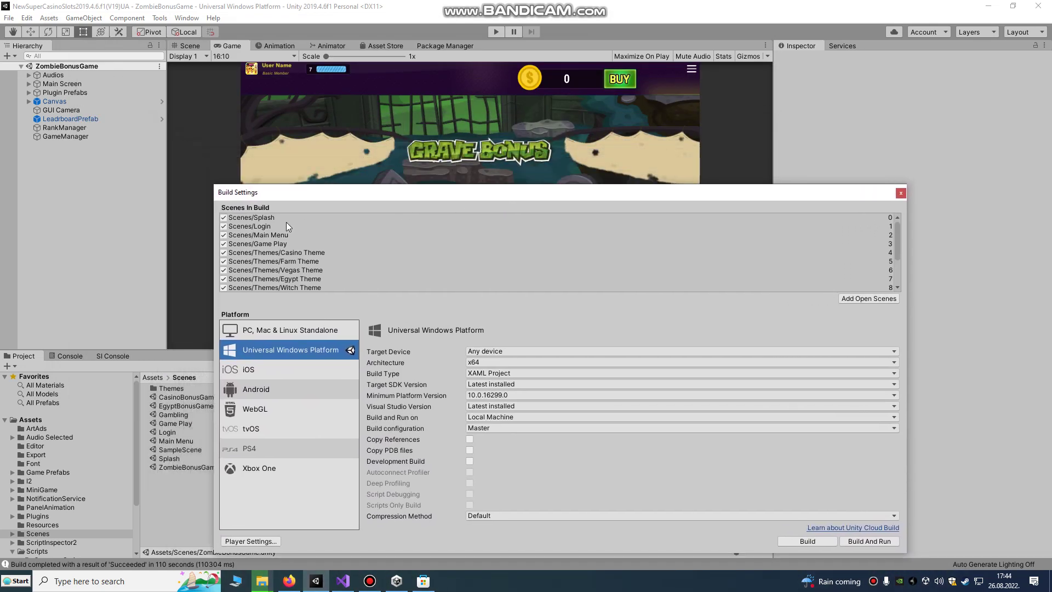
left_click_drag(214, 185, 175, 131)
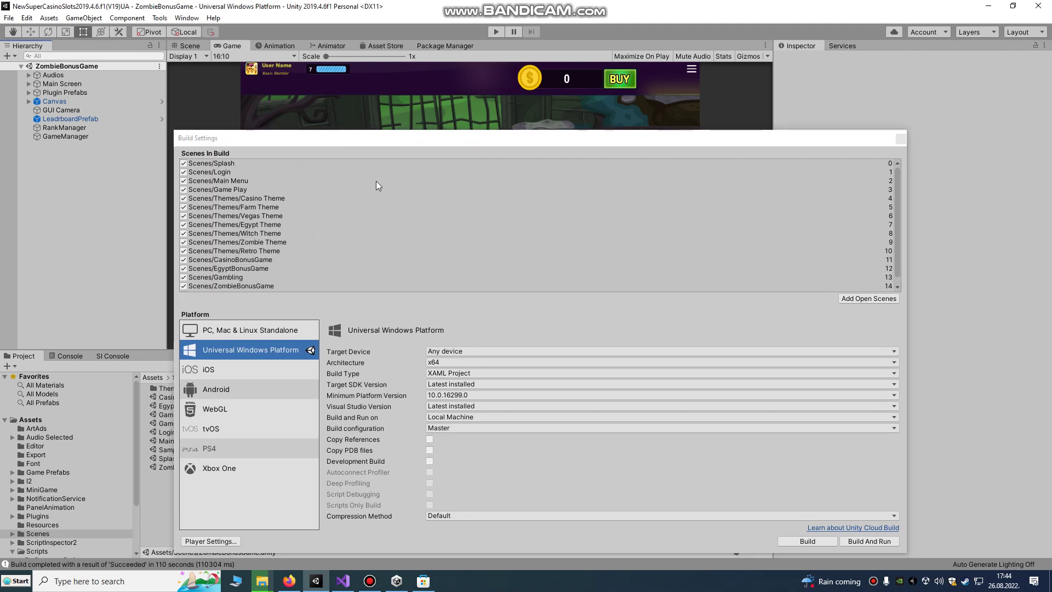
mouse_move(452, 140)
left_mouse_down()
mouse_move(577, 465)
mouse_move(562, 101)
left_mouse_up()
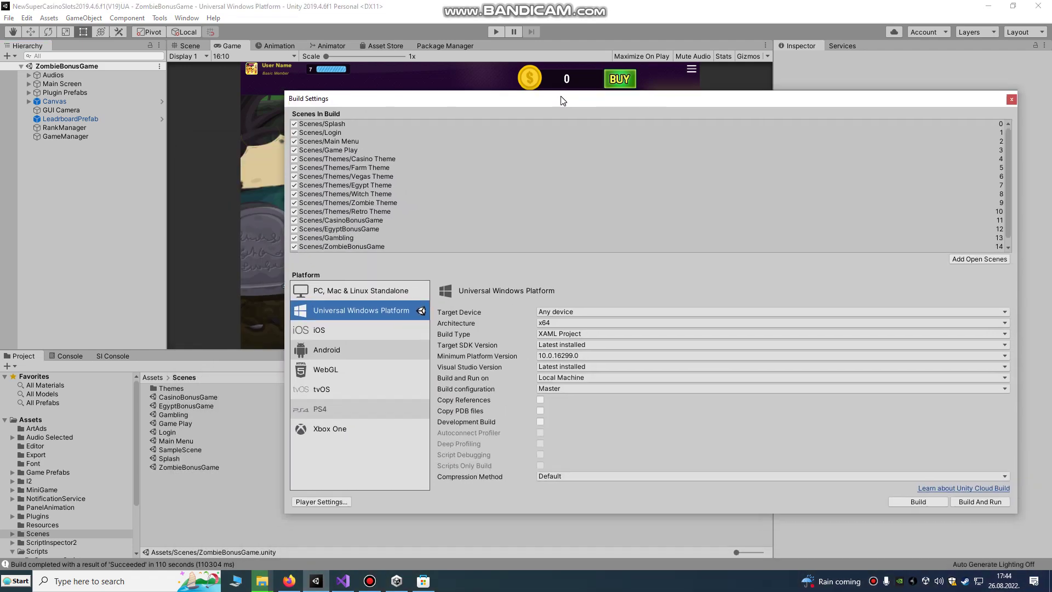
left_click(31, 420)
mouse_move(715, 99)
left_mouse_down()
mouse_move(694, 357)
mouse_move(604, 174)
left_mouse_up()
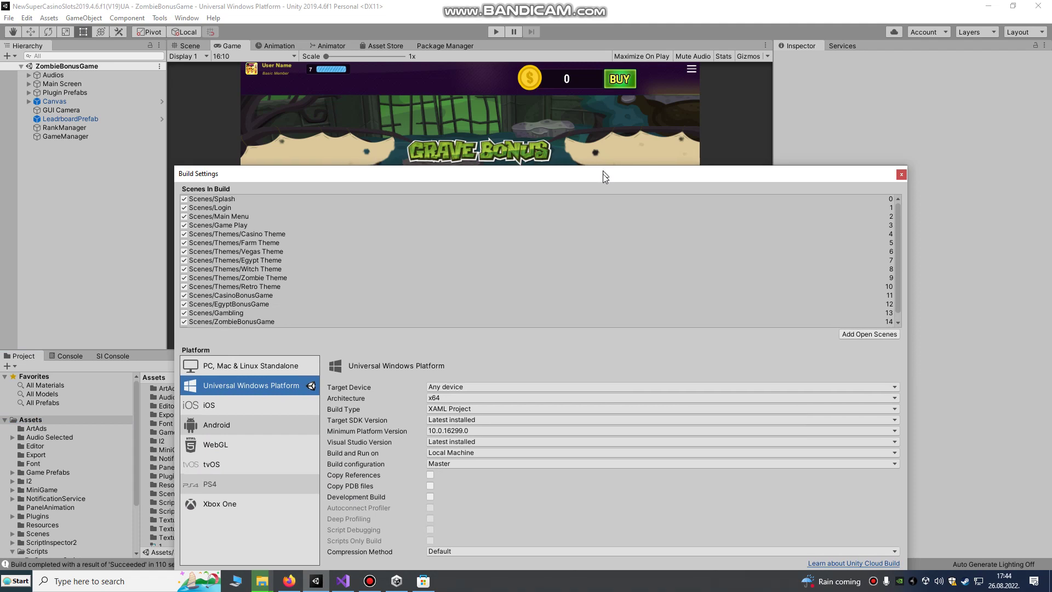
left_click_drag(605, 174, 604, 182)
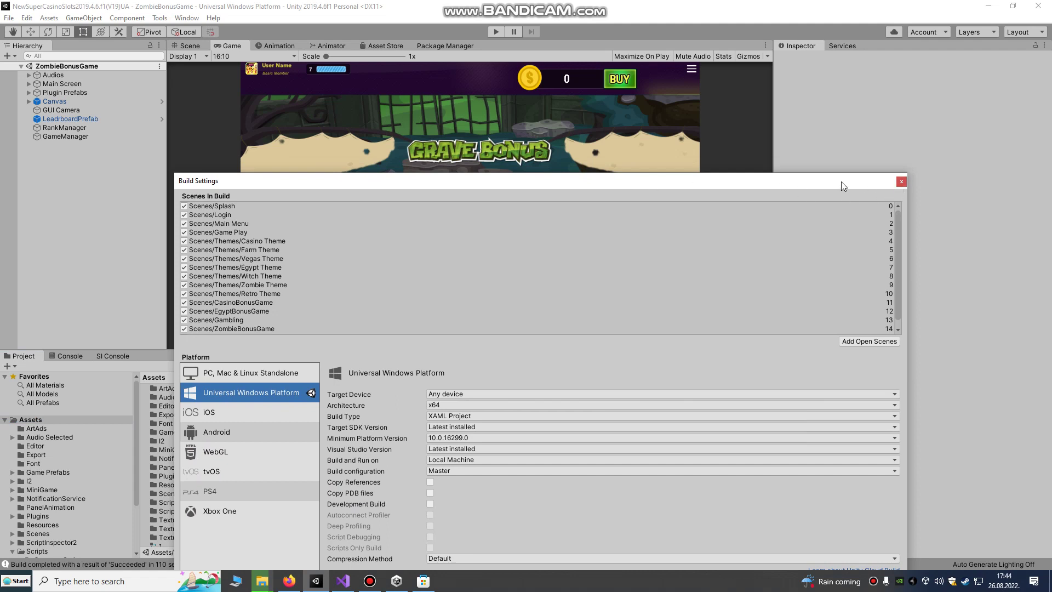
mouse_move(841, 182)
left_mouse_down()
mouse_move(908, 130)
mouse_move(856, 101)
left_mouse_up()
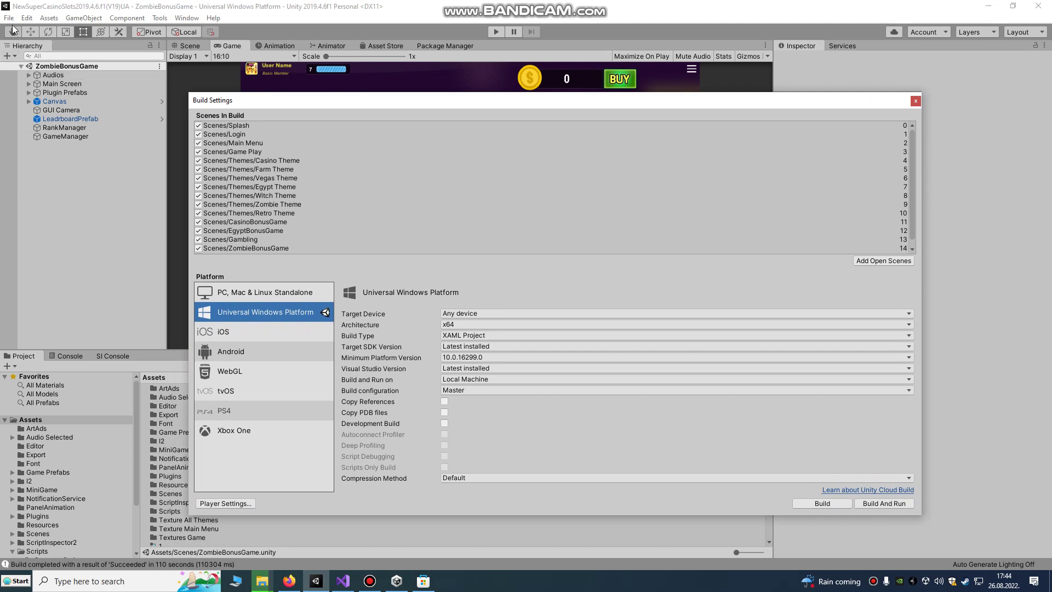
Dock the Package Manager, close Build Settings, and browse Test Framework, Unity UI and Visual Studio Code Editor
left_click(187, 17)
left_click(209, 86)
left_click_drag(209, 88, 298, 203)
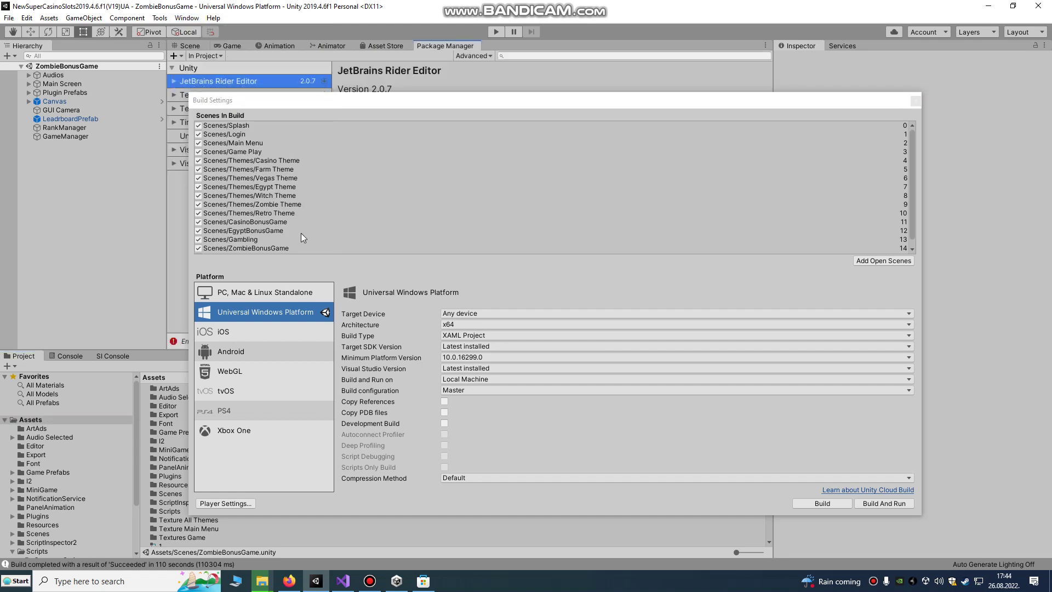
left_click(918, 101)
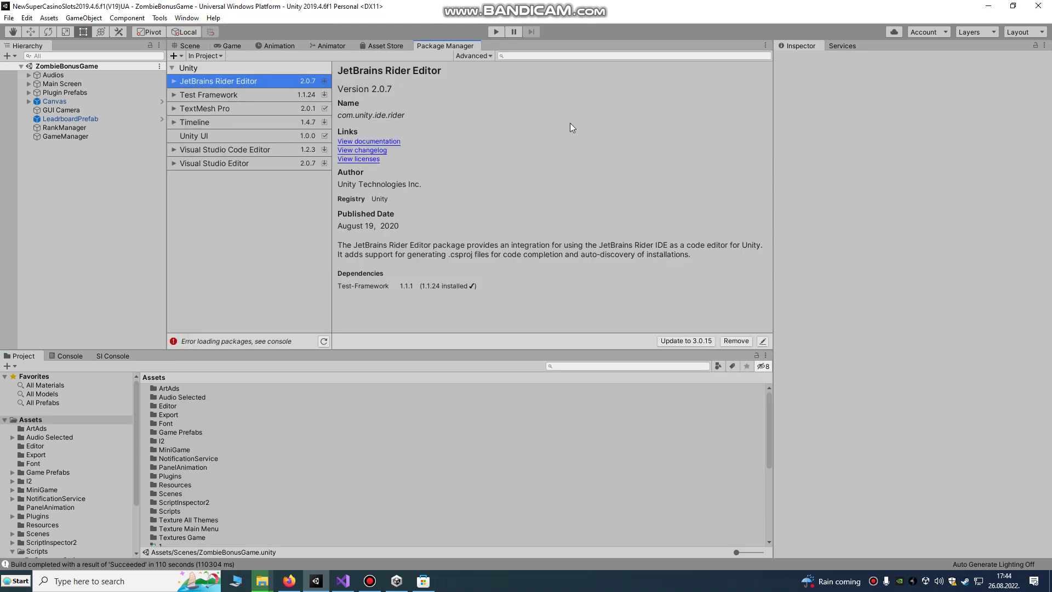
left_click(208, 95)
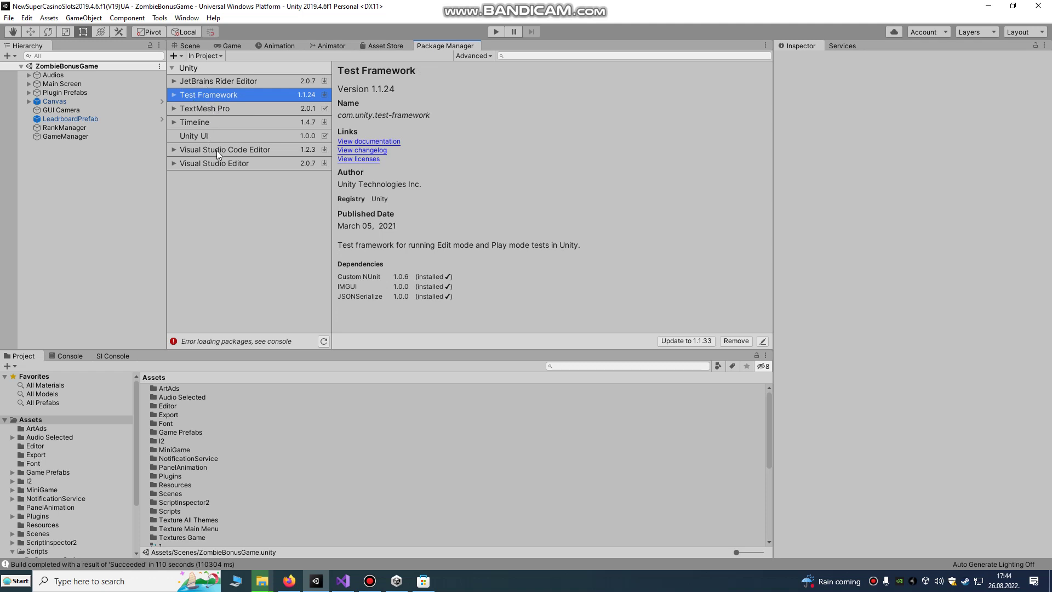
left_click(235, 136)
left_click(235, 149)
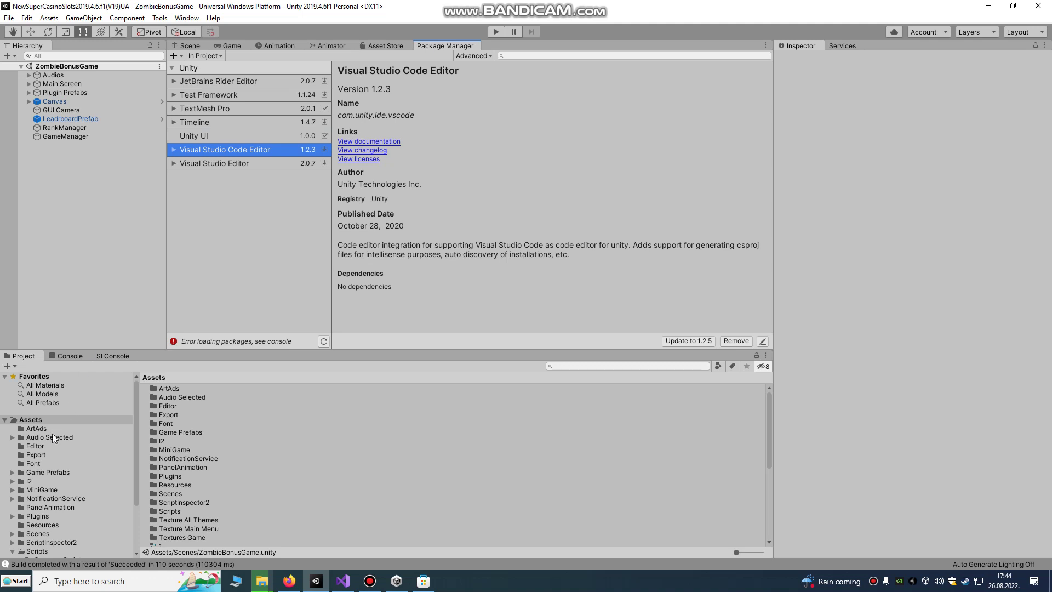
Enlarge the Project panel and browse the asset folders, ending on Plugins
left_click(33, 481)
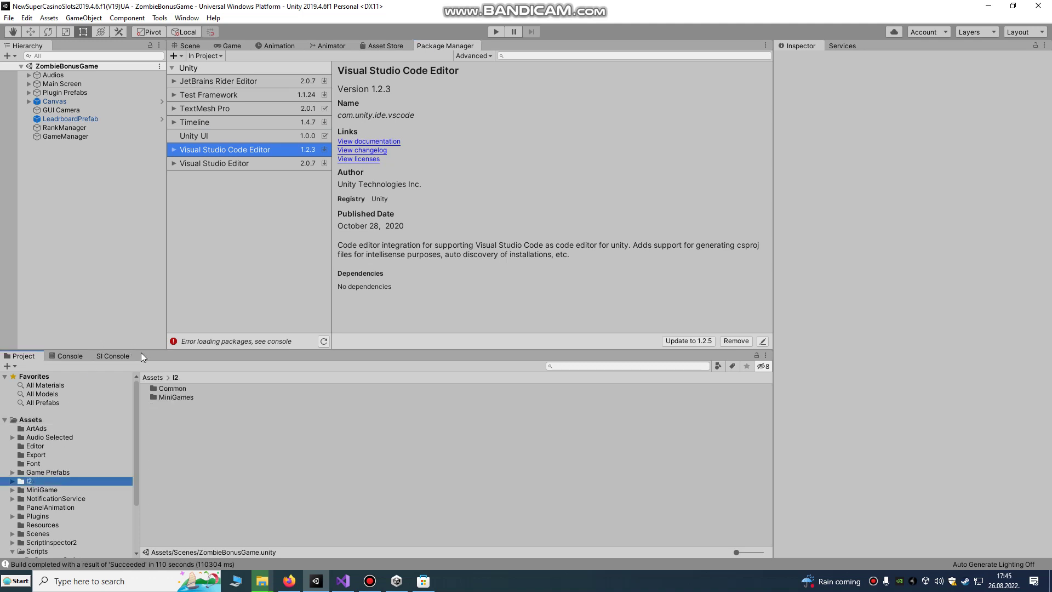
left_click_drag(152, 351, 152, 278)
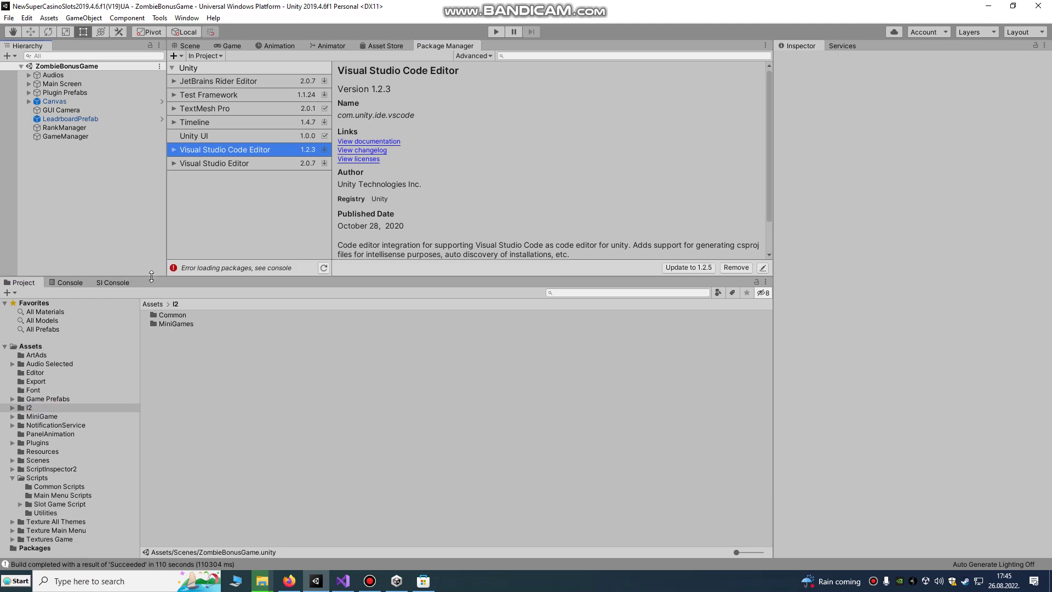
left_click(52, 434)
left_click(41, 461)
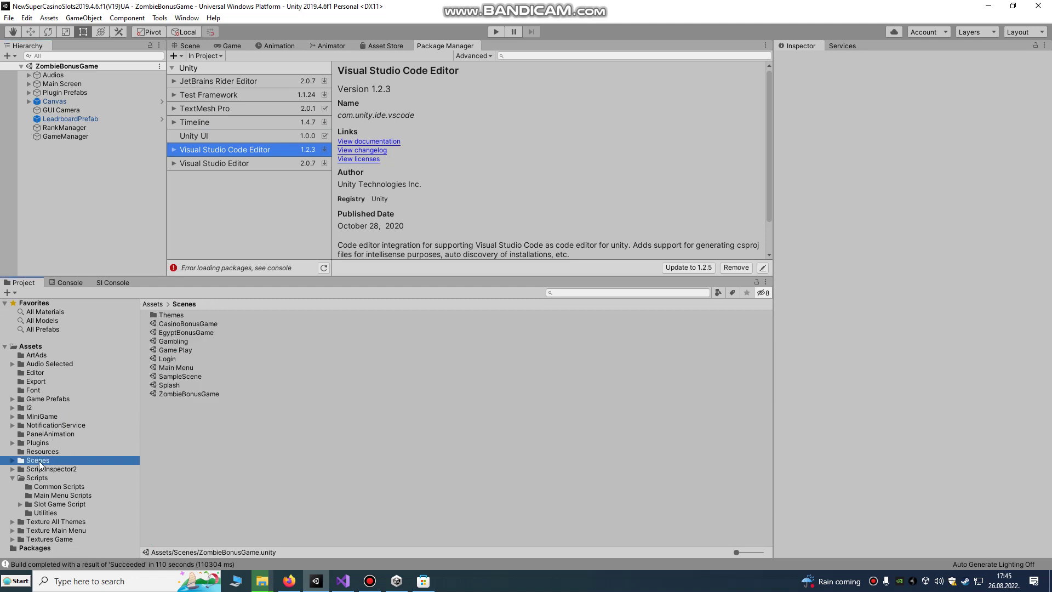
left_click(36, 477)
left_click(34, 443)
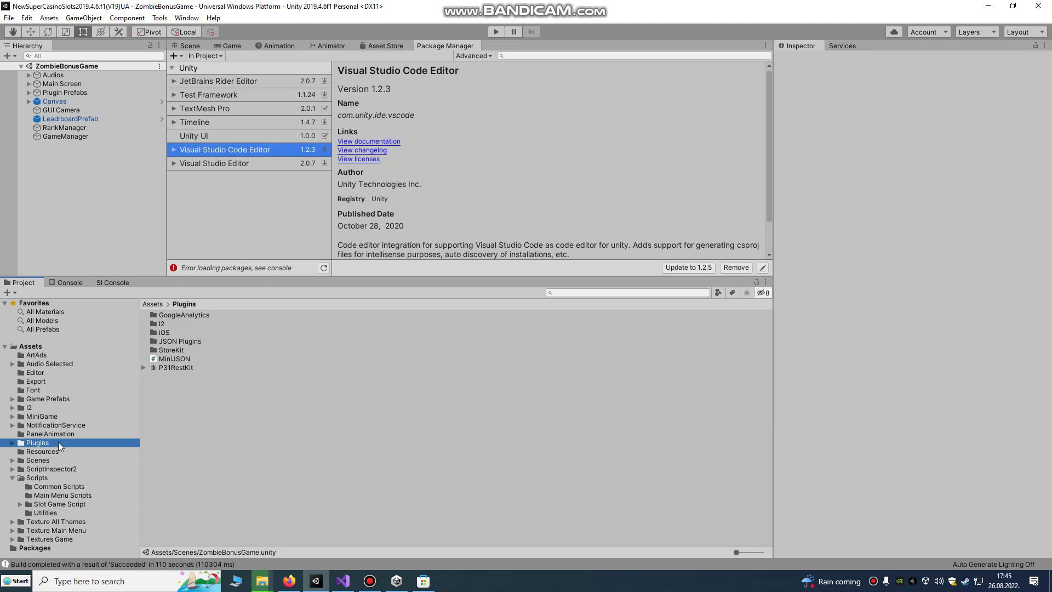
Zoom into the ZombieBonusGame Scene view, then reopen File > Build Settings
left_click(186, 46)
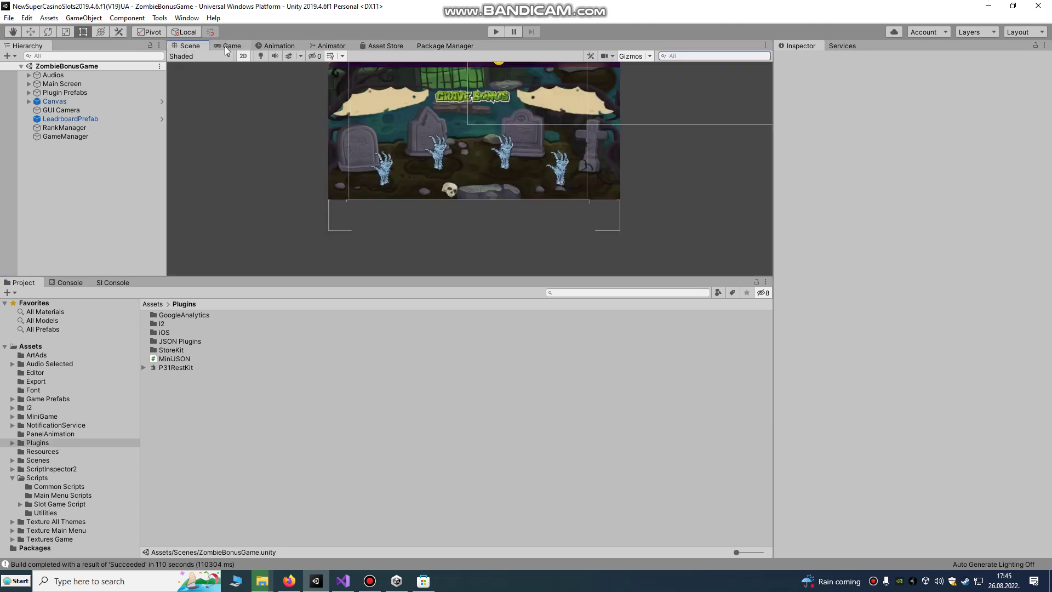
scroll(359, 216, "up", 2)
scroll(360, 215, "up", 1)
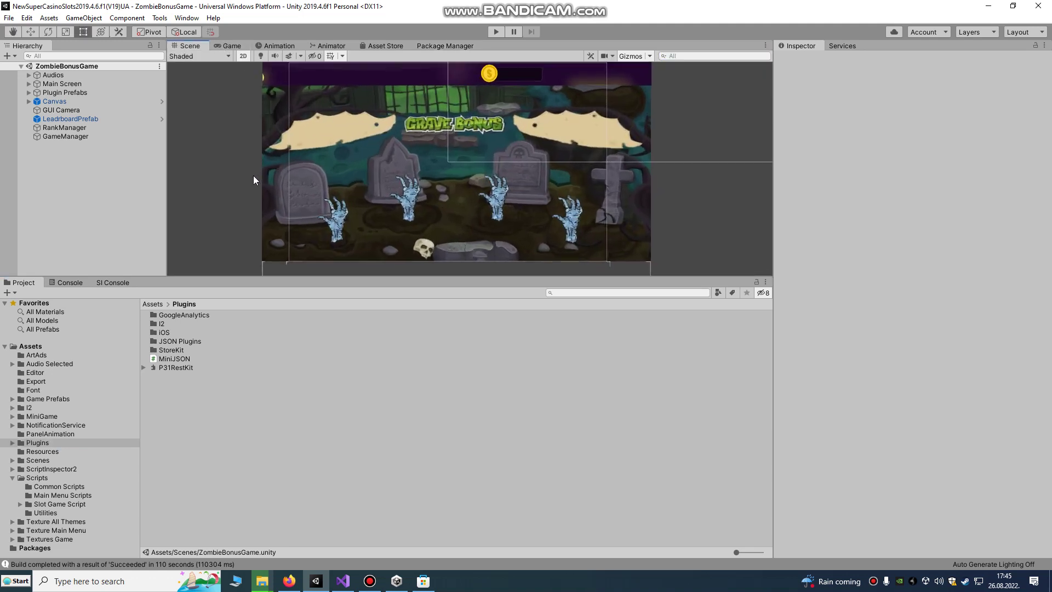
left_click(8, 19)
left_click(39, 127)
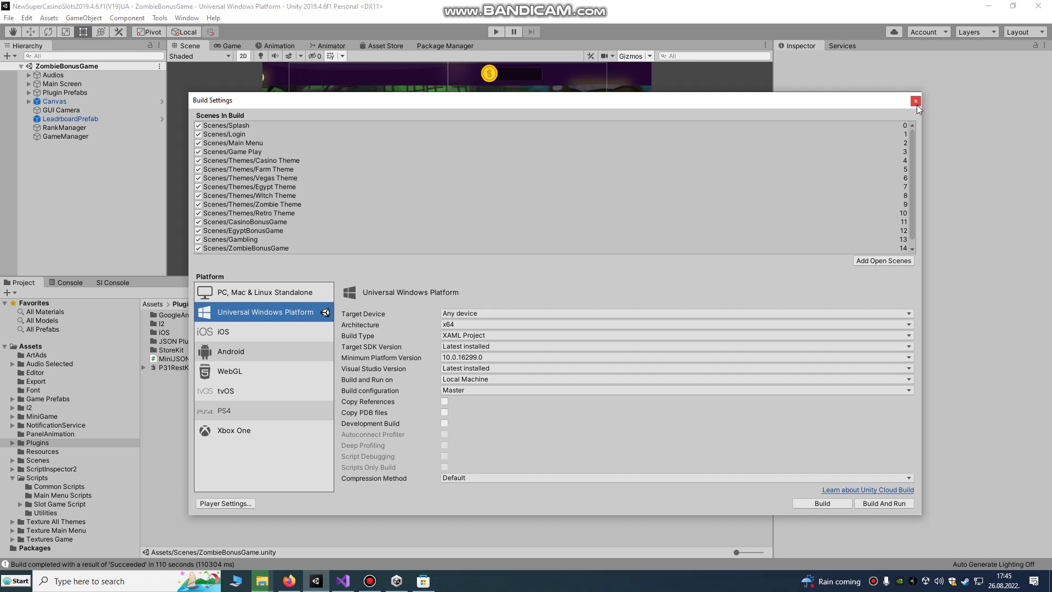
mouse_move(705, 107)
left_mouse_down()
mouse_move(701, 239)
mouse_move(681, 88)
left_mouse_up()
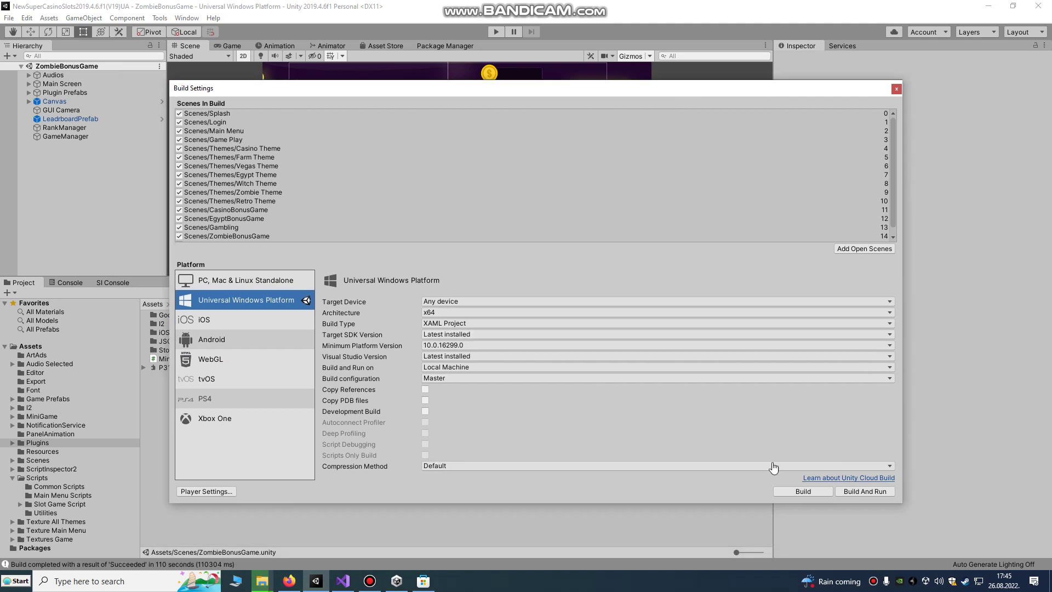
left_click(454, 301)
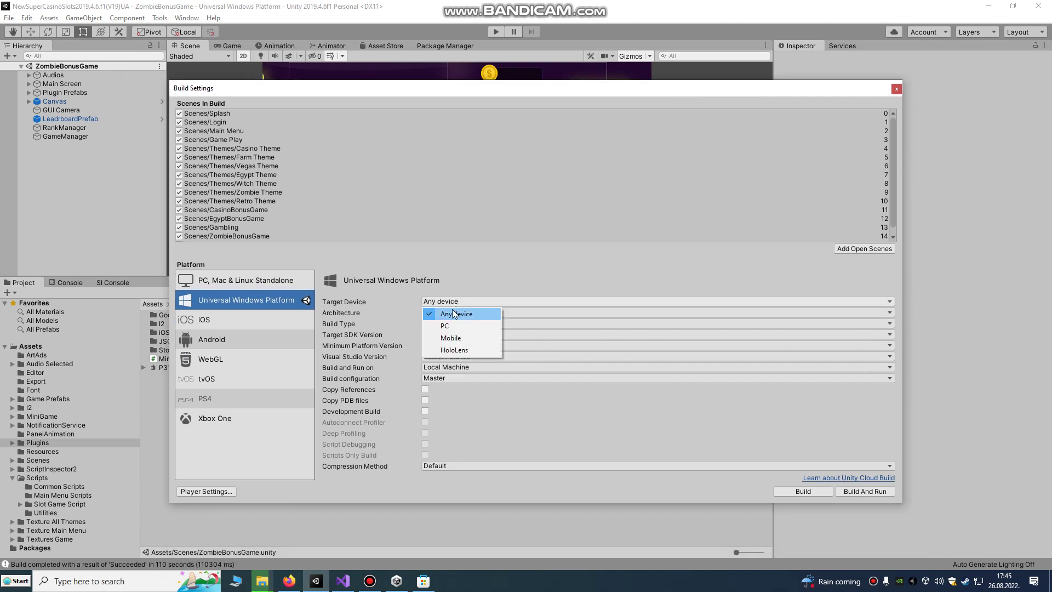
left_click(451, 312)
left_click(461, 312)
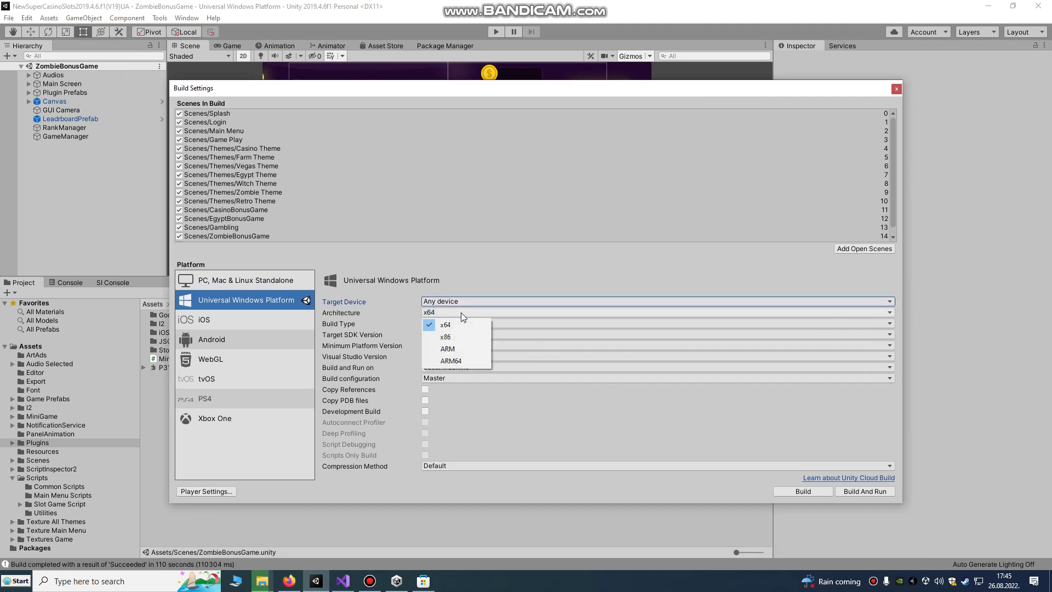
left_click(535, 325)
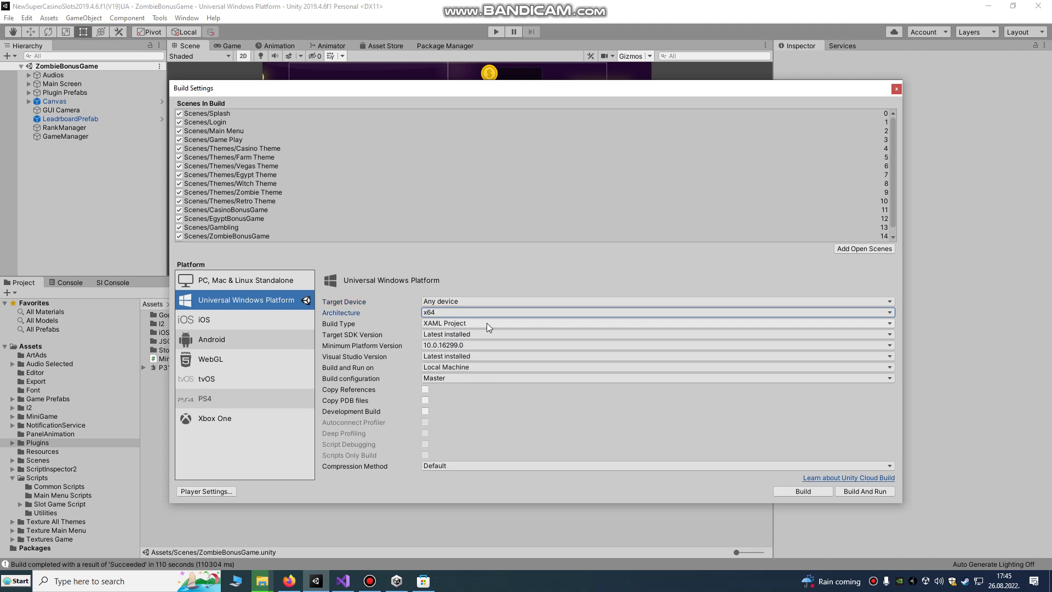
left_click(449, 336)
left_click(463, 343)
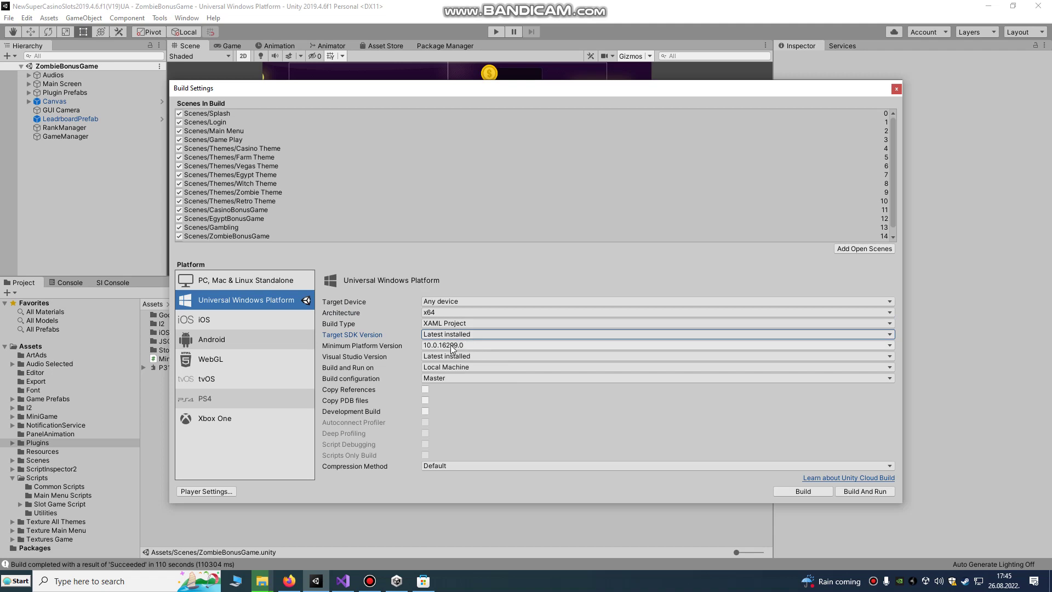
left_click(453, 347)
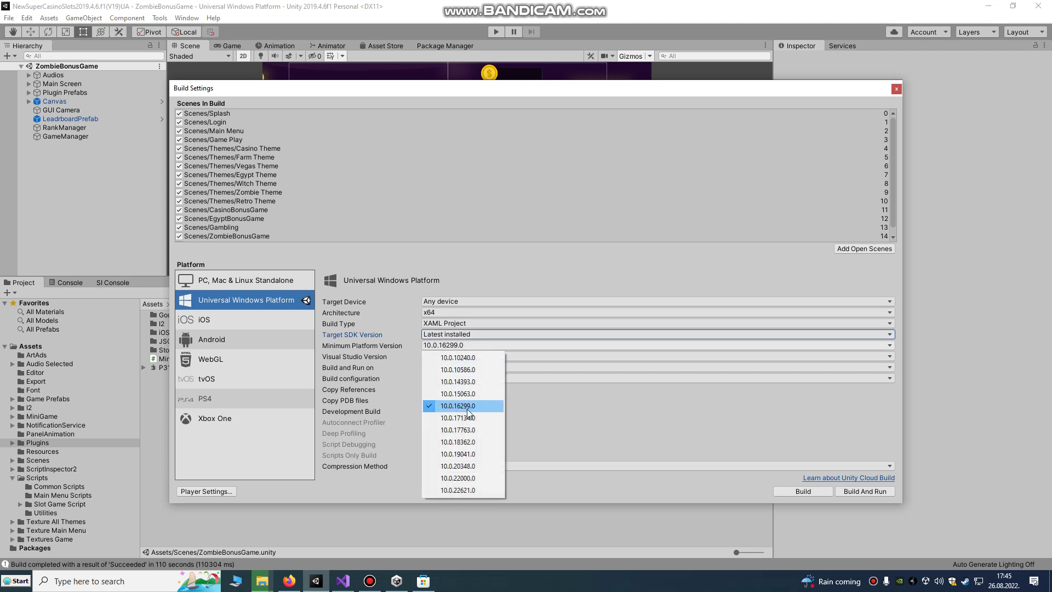
left_click(472, 342)
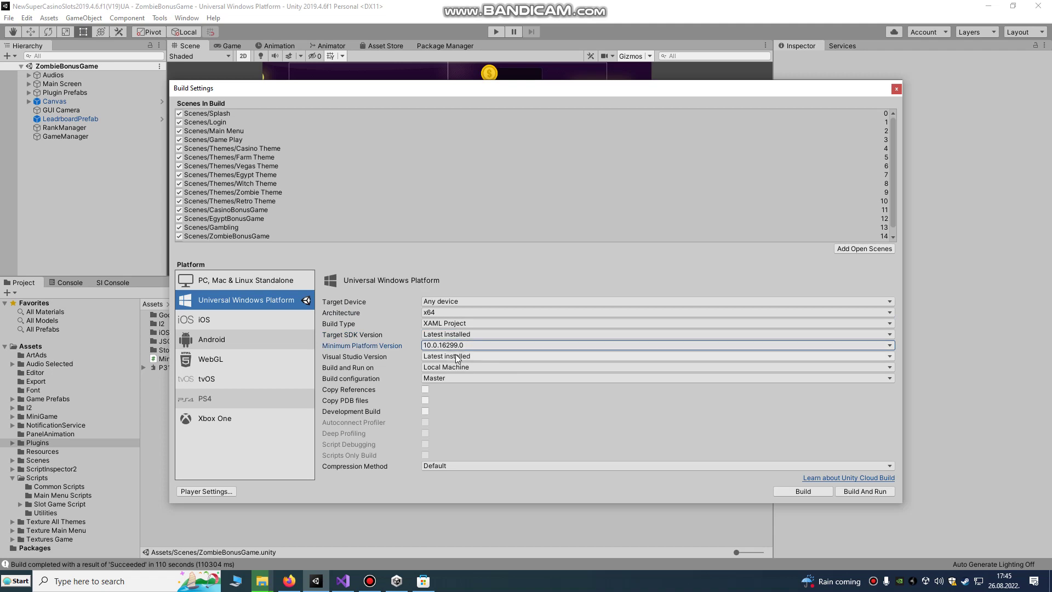
left_click(457, 358)
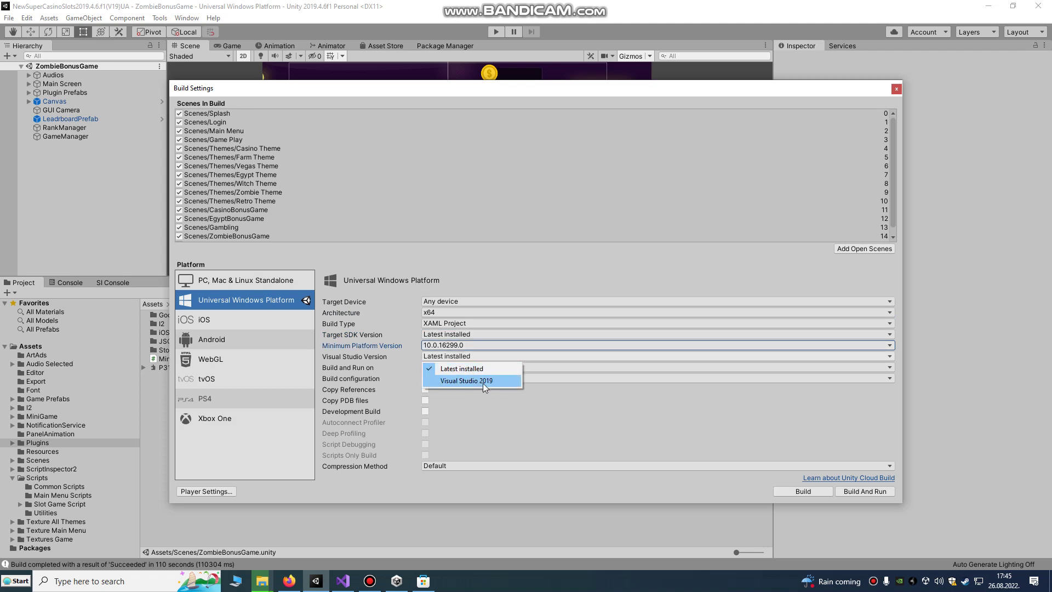
left_click(466, 368)
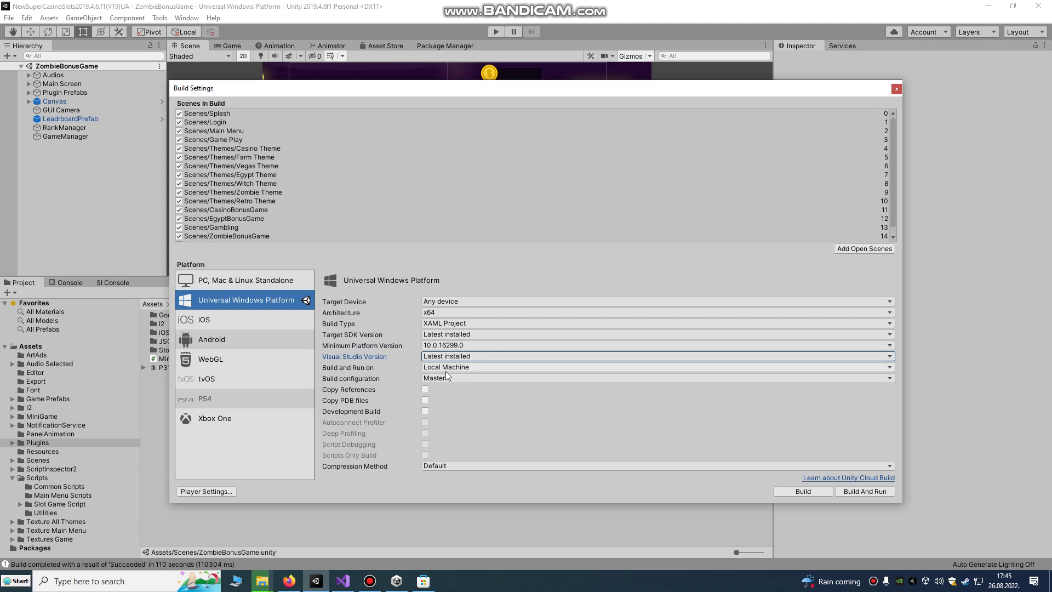
left_click(441, 368)
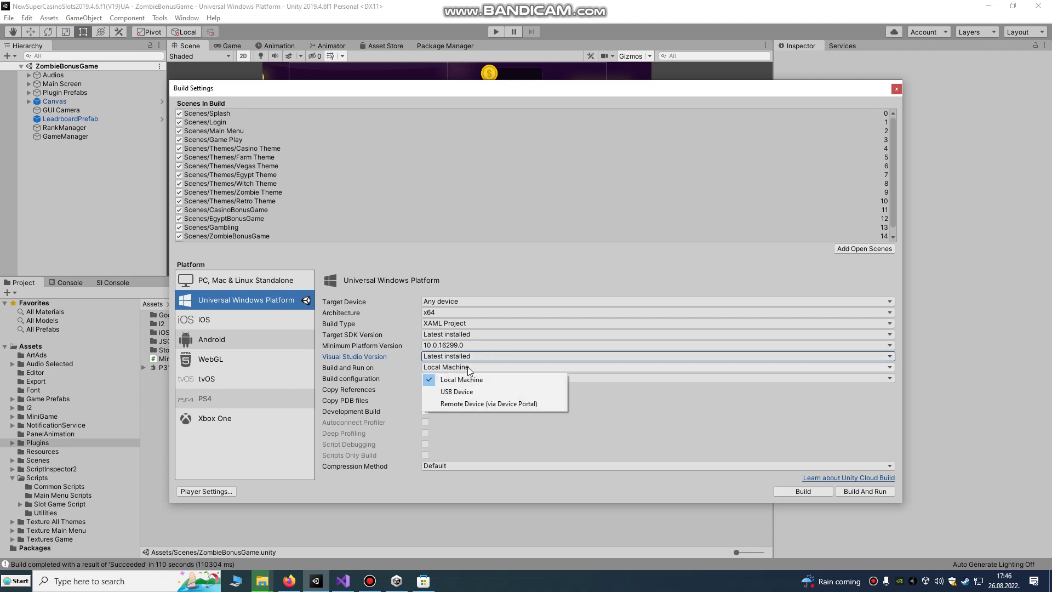
left_click(468, 367)
left_click(433, 378)
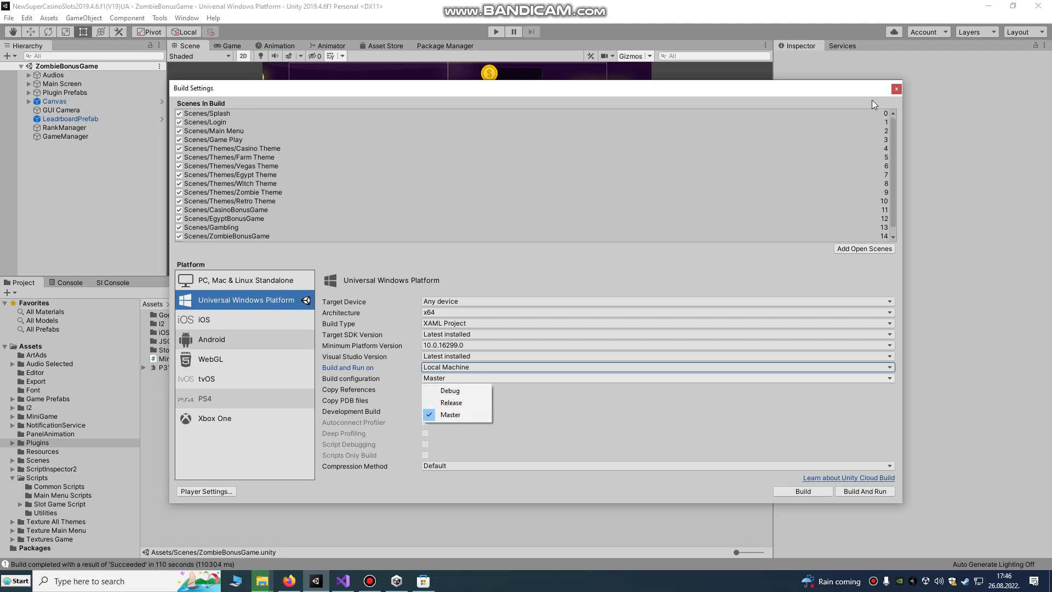
Keep the Master build configuration and open the Player's UWP Publishing Settings
left_click(201, 494)
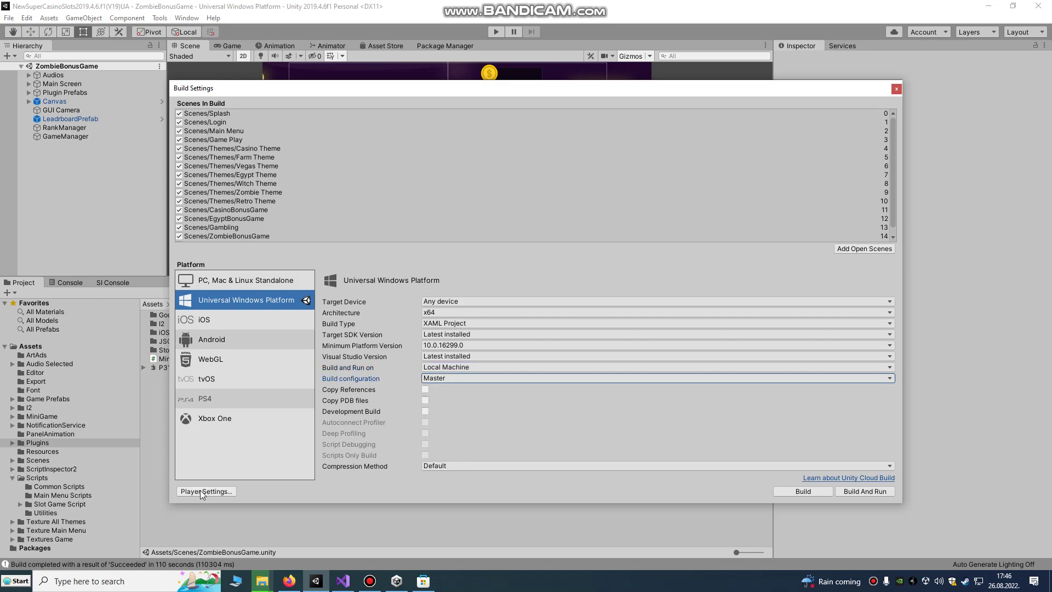
left_click(201, 494)
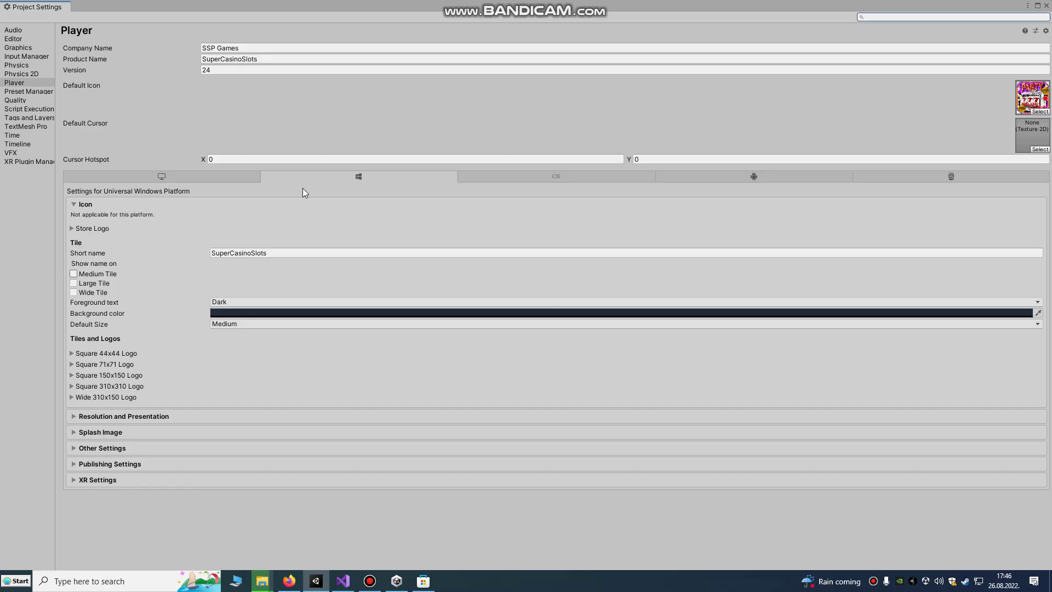
left_click(108, 466)
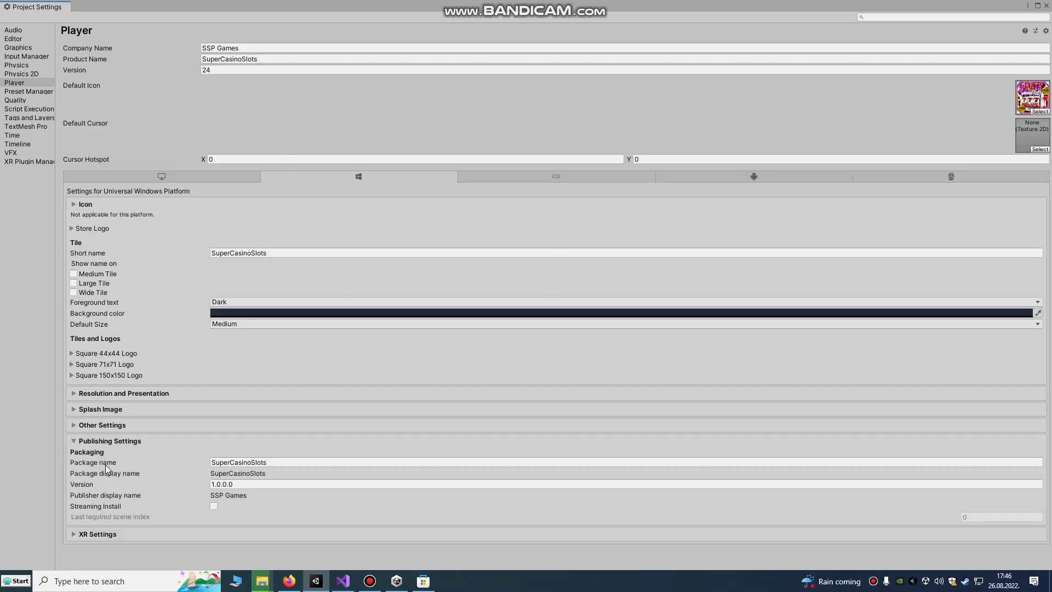
scroll(364, 352, "down", 3)
scroll(250, 166, "down", 1)
Review the package name SuperCasinoSlots and version number 1.0.0.0
left_click(233, 159)
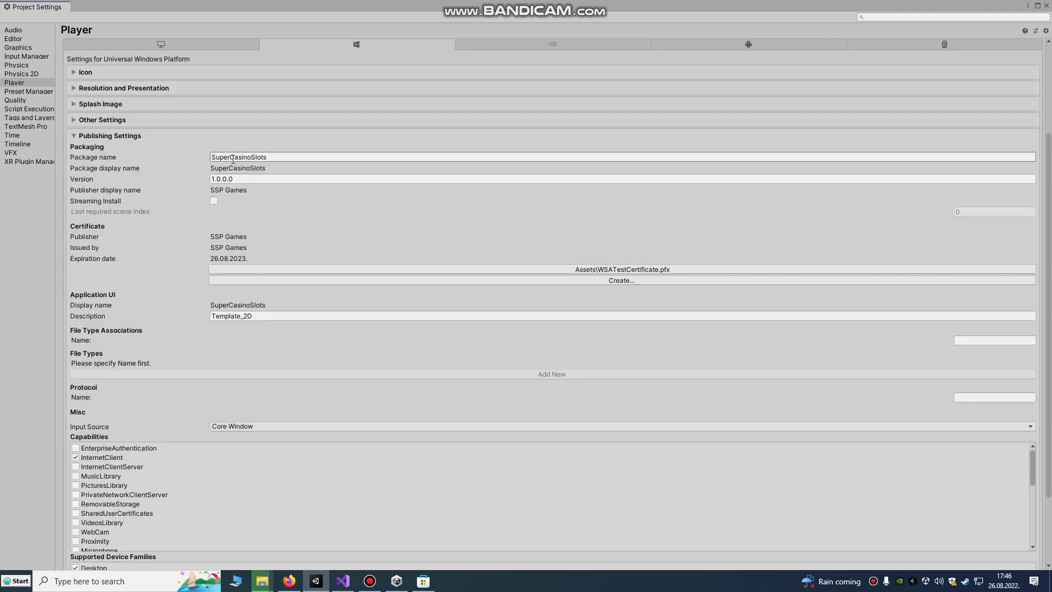
left_click(264, 157)
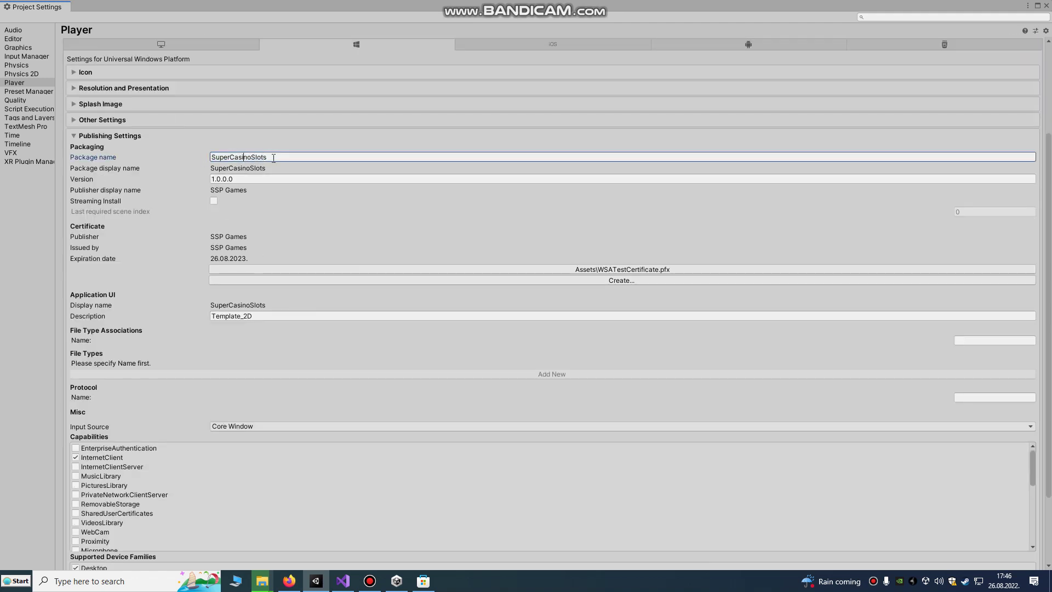
left_click(214, 178)
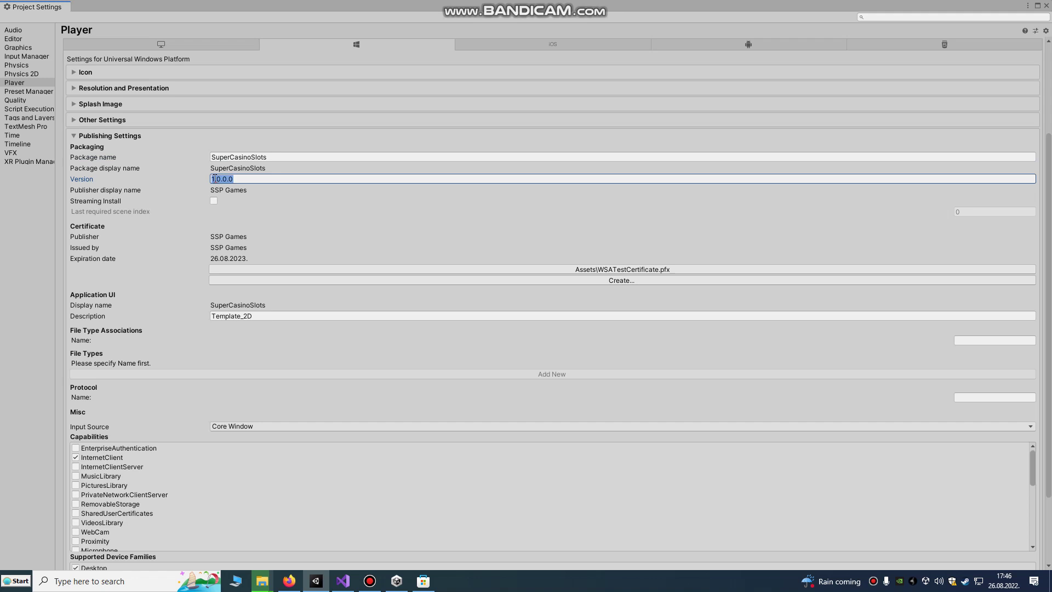
left_click(214, 178)
left_click(217, 156)
double_click(218, 155)
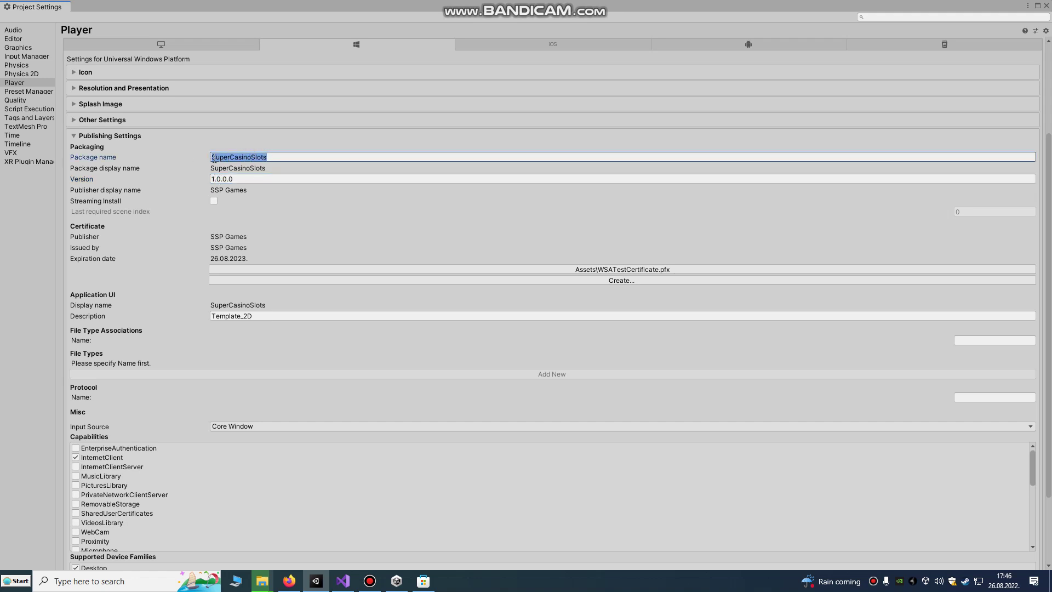
left_click(214, 179)
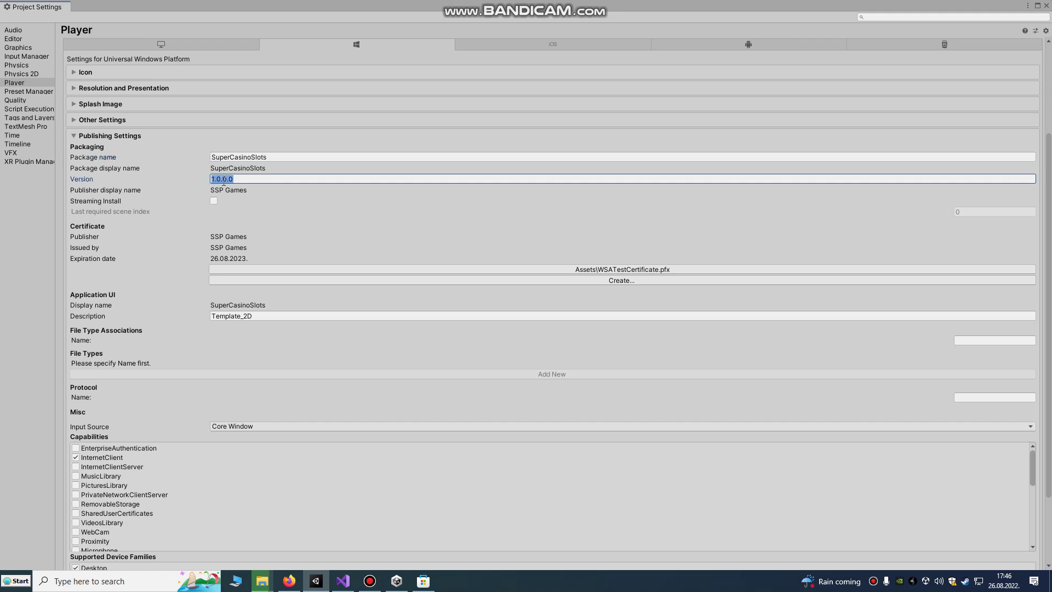
Scroll through the Capabilities list, then close Project Settings
scroll(529, 298, "down", 3)
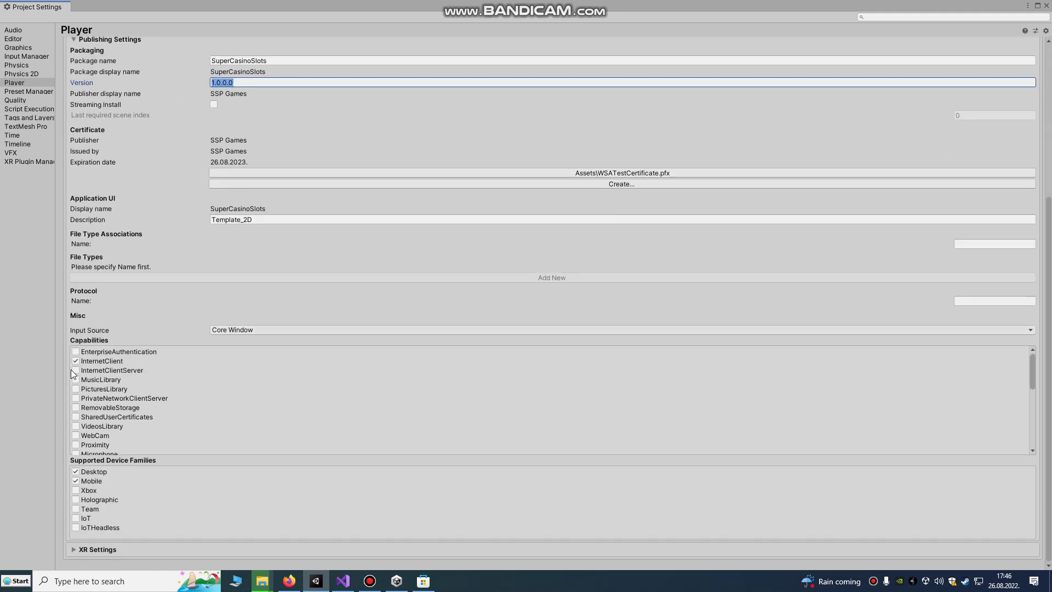
scroll(76, 377, "down", 3)
scroll(81, 380, "up", 3)
left_click(1045, 6)
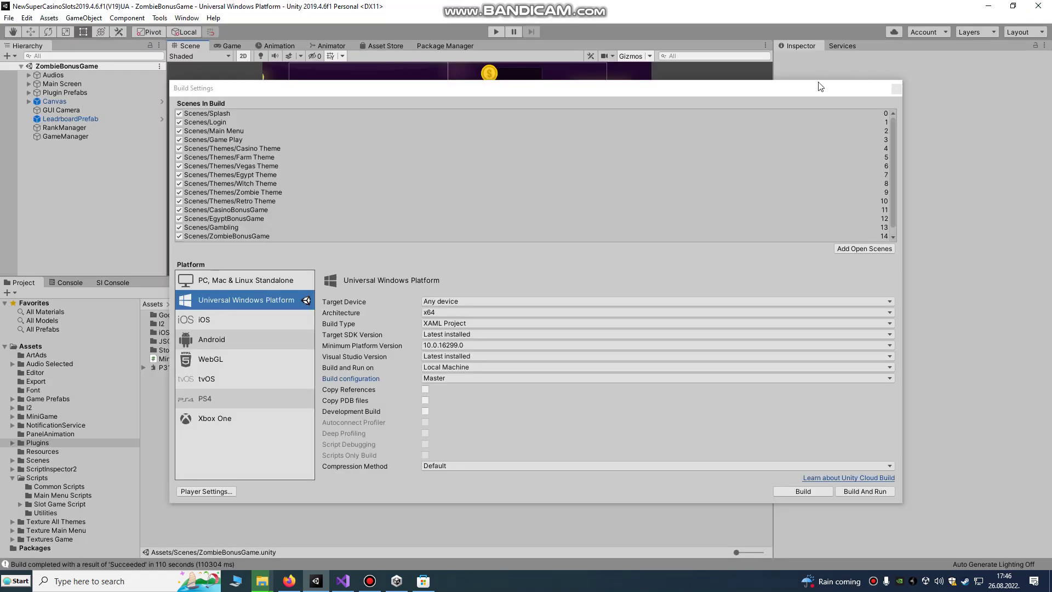
left_click_drag(477, 91, 540, 56)
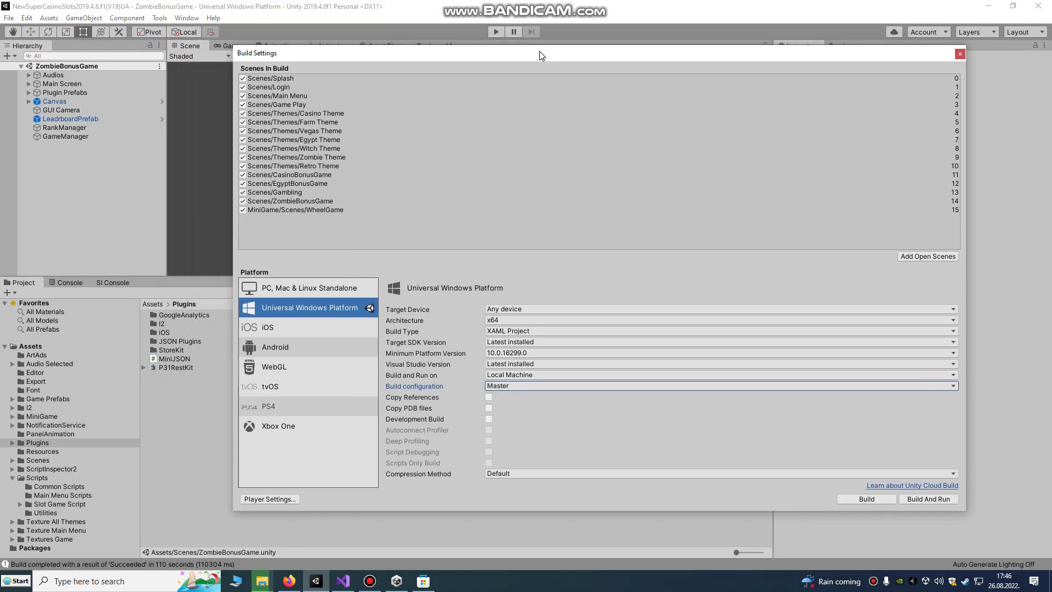
left_click(958, 54)
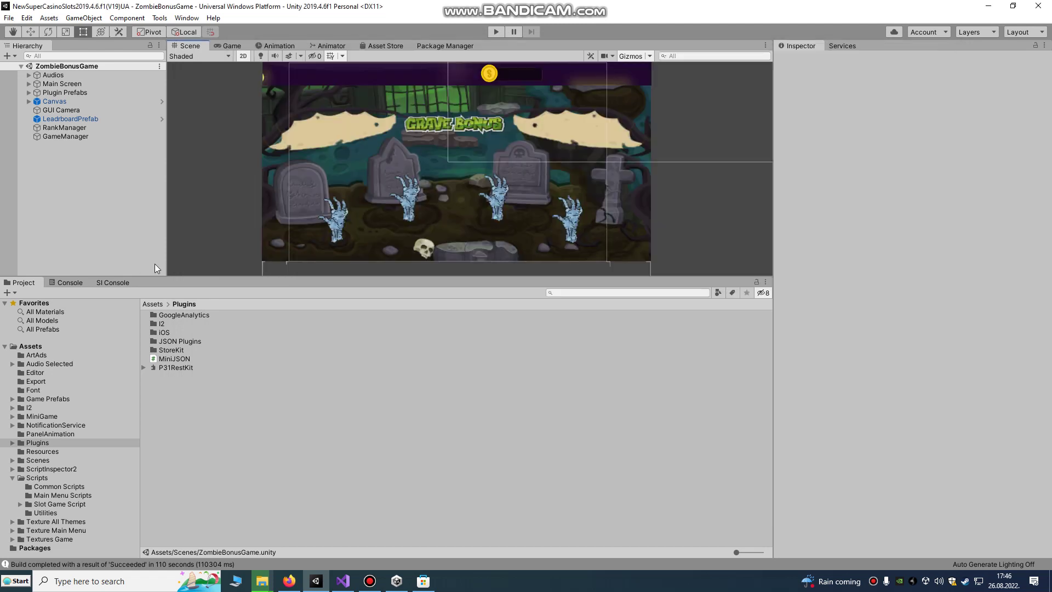
scroll(317, 256, "down", 3)
mouse_move(319, 198)
middle_mouse_down()
mouse_move(317, 255)
mouse_move(291, 223)
middle_mouse_up()
scroll(300, 251, "up", 3)
scroll(293, 218, "down", 2)
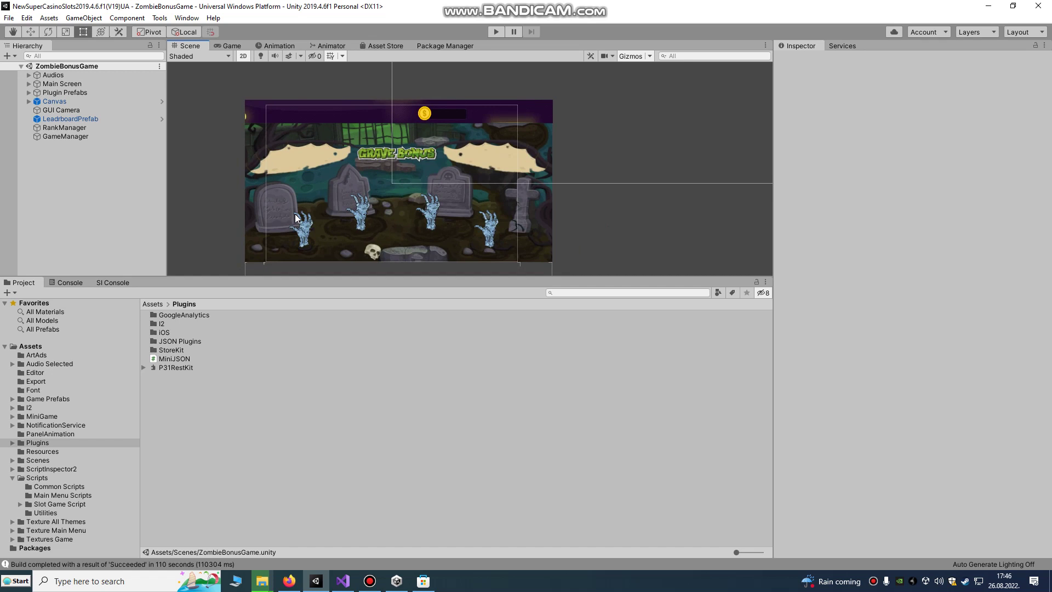
left_click(8, 18)
left_click(36, 126)
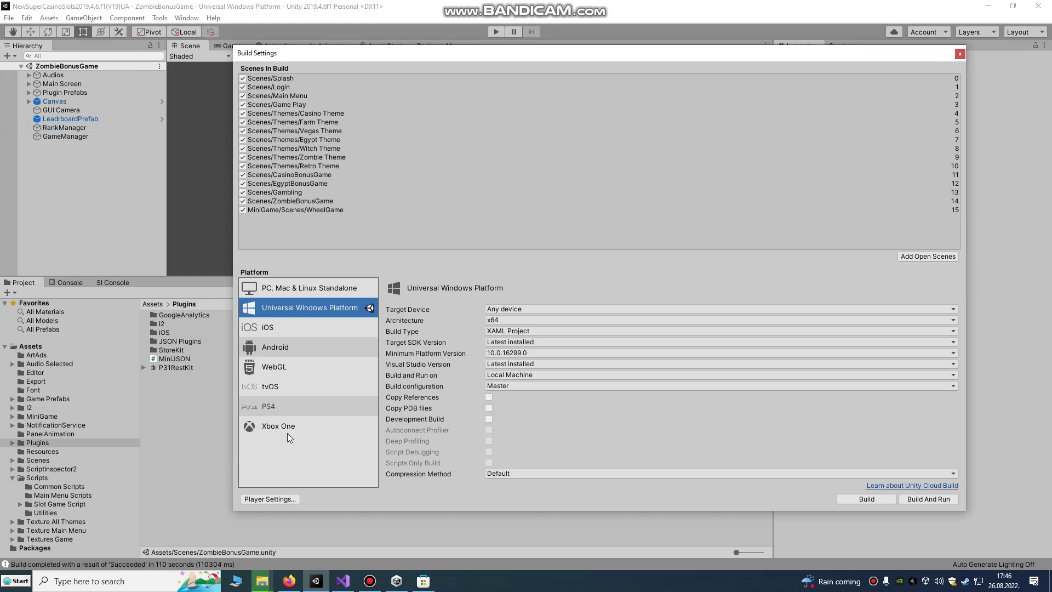
Start the UWP build and create a new folder named GameBuildv1 in the destination picker
left_click(852, 500)
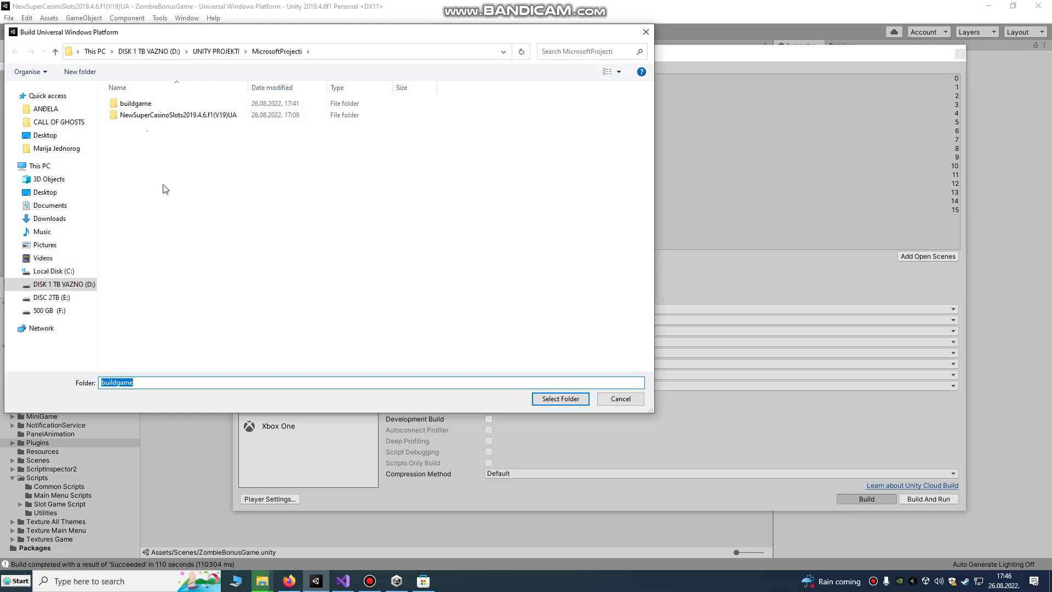
right_click(164, 186)
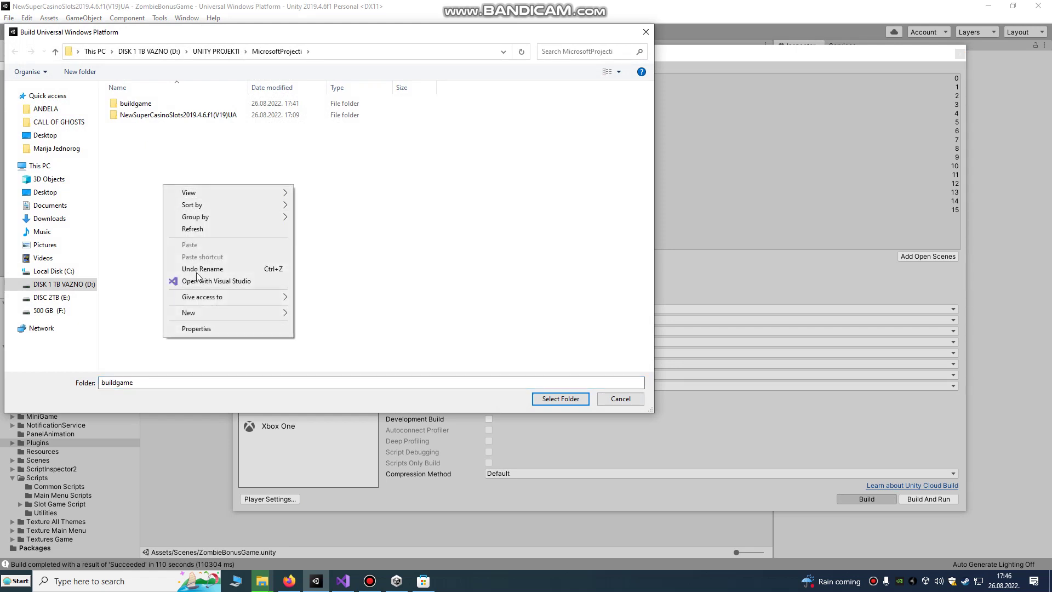
mouse_move(199, 317)
left_click(323, 317)
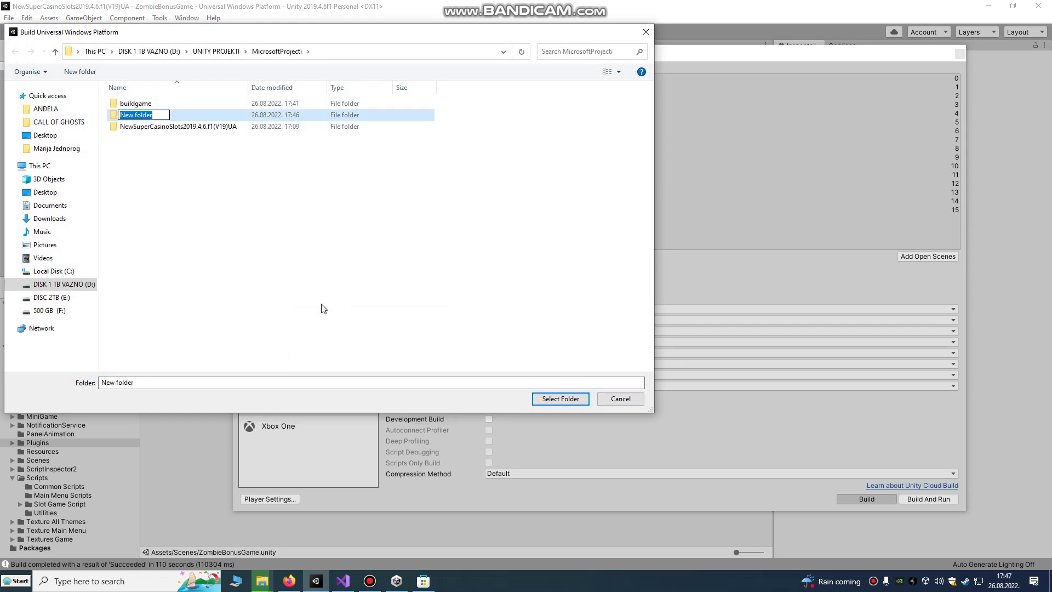
type("Ga")
type("meBui")
type("ld")
type("v1")
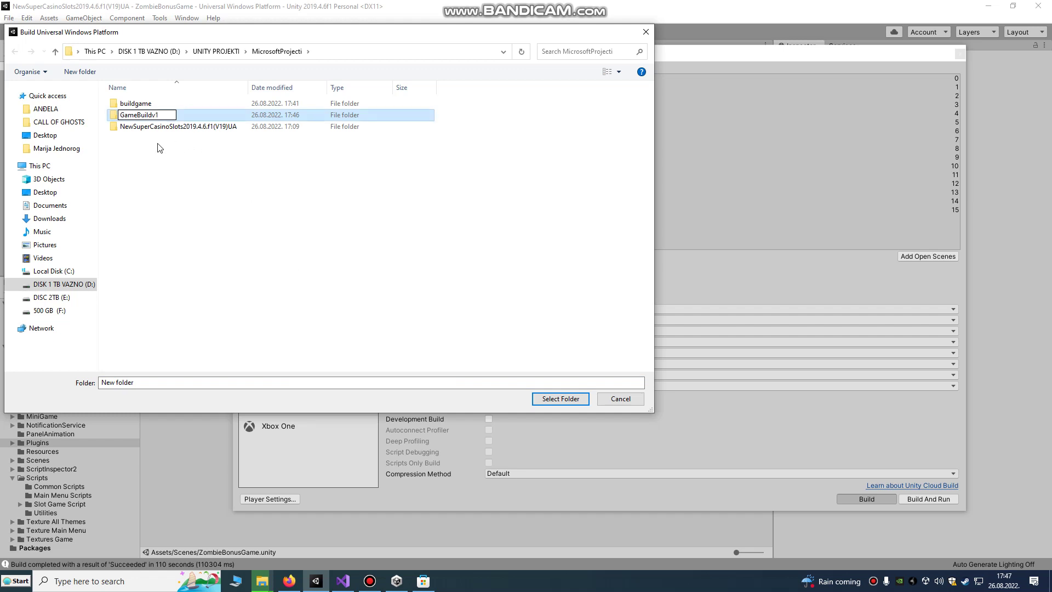
left_click(139, 116)
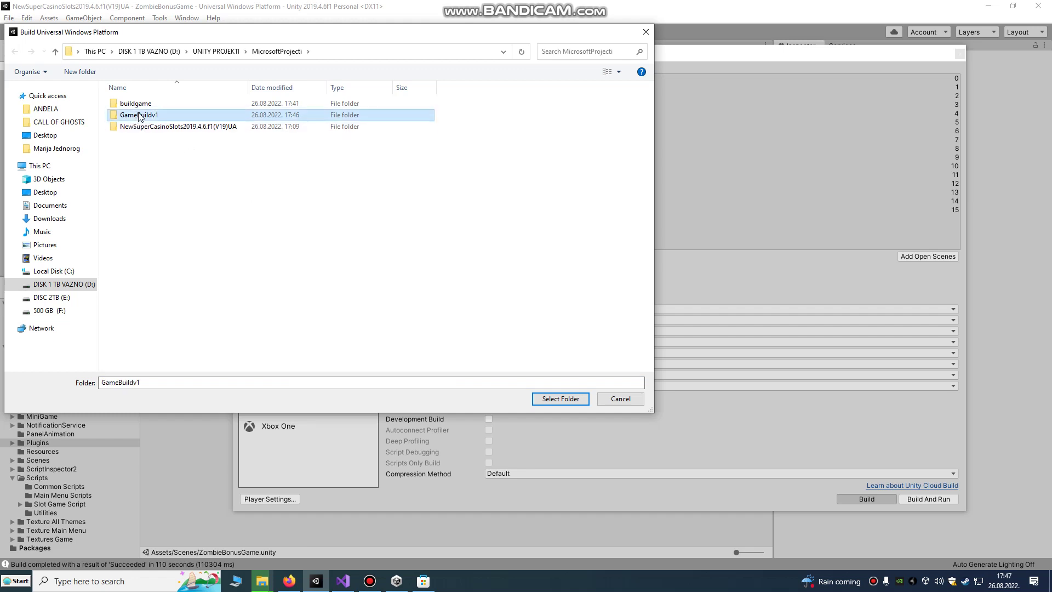
Choose the GameBuildv1 folder as the build destination
double_click(140, 116)
left_click(15, 52)
left_click(569, 406)
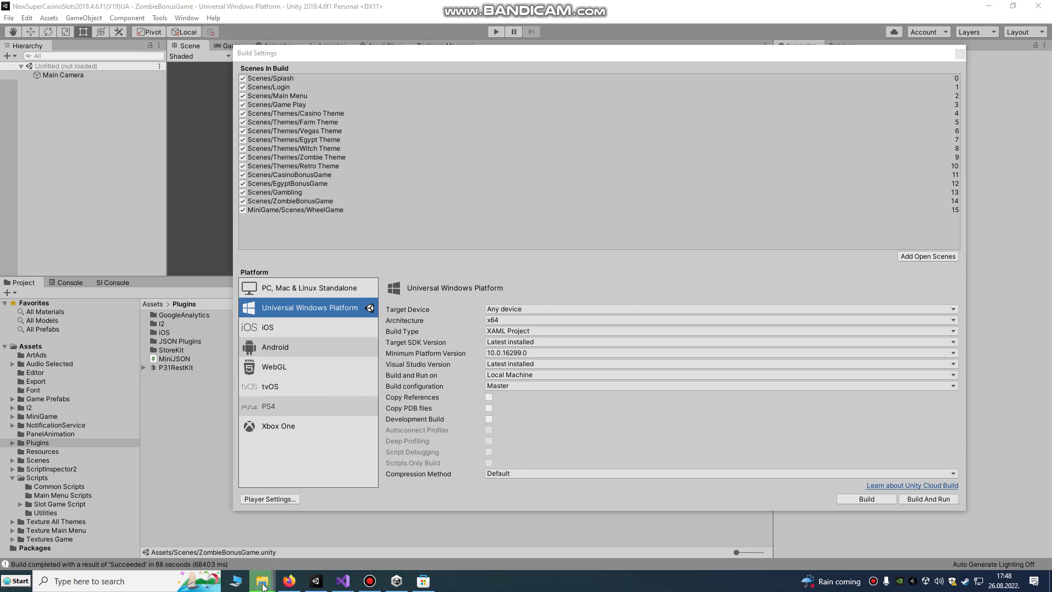
mouse_move(263, 586)
mouse_move(361, 554)
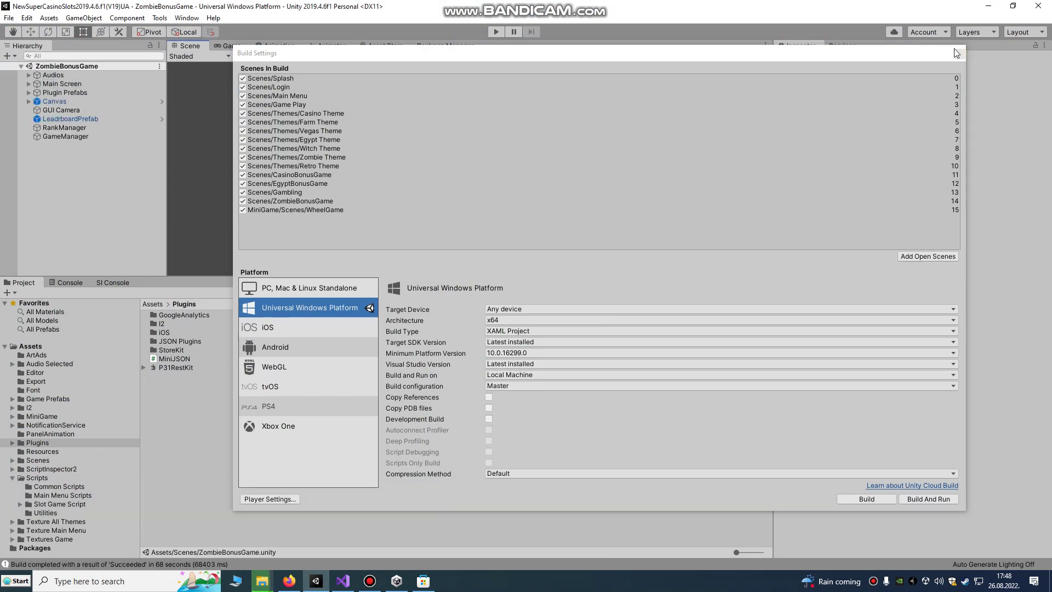
left_click(867, 498)
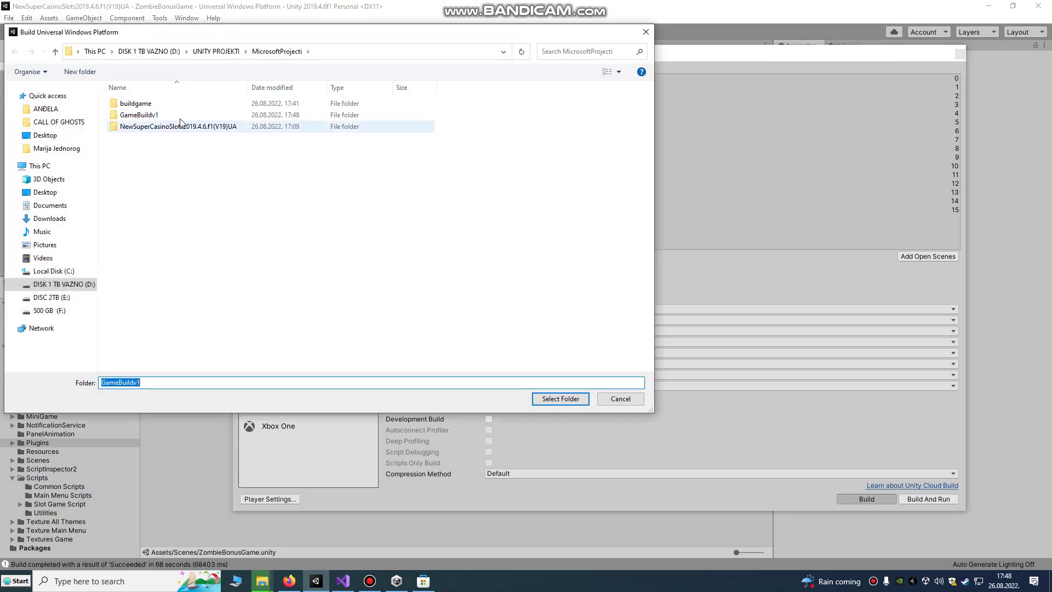
left_click(140, 115)
right_click(149, 118)
left_click(175, 144)
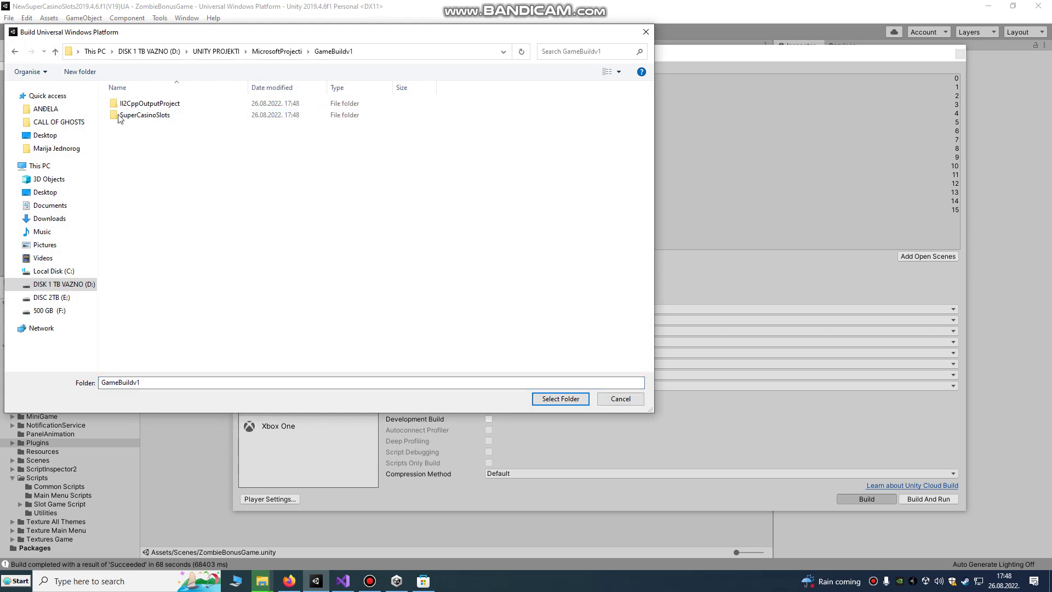
left_click(147, 104)
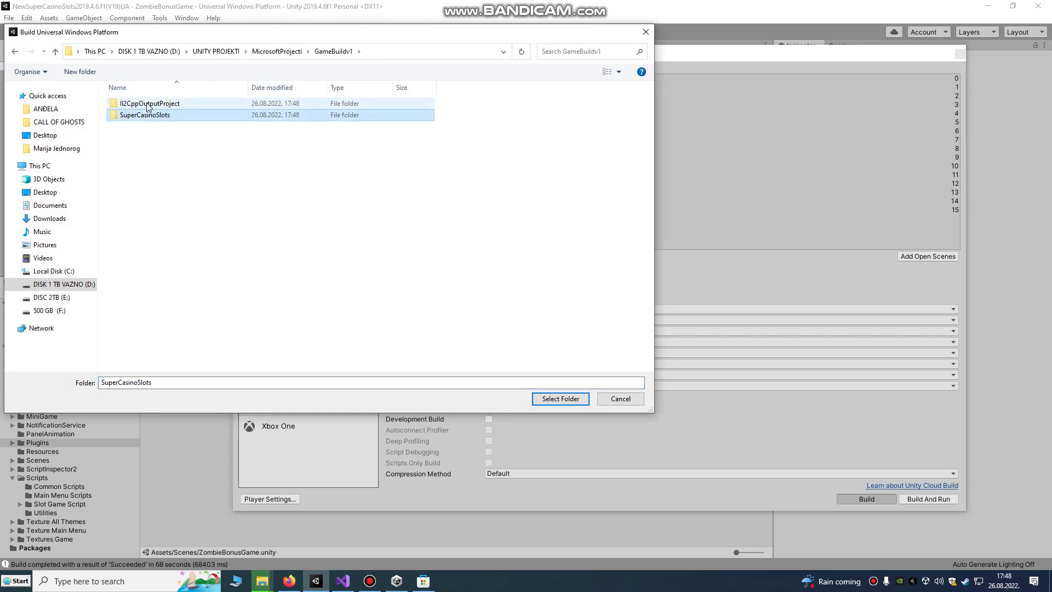
right_click(147, 103)
left_click(171, 128)
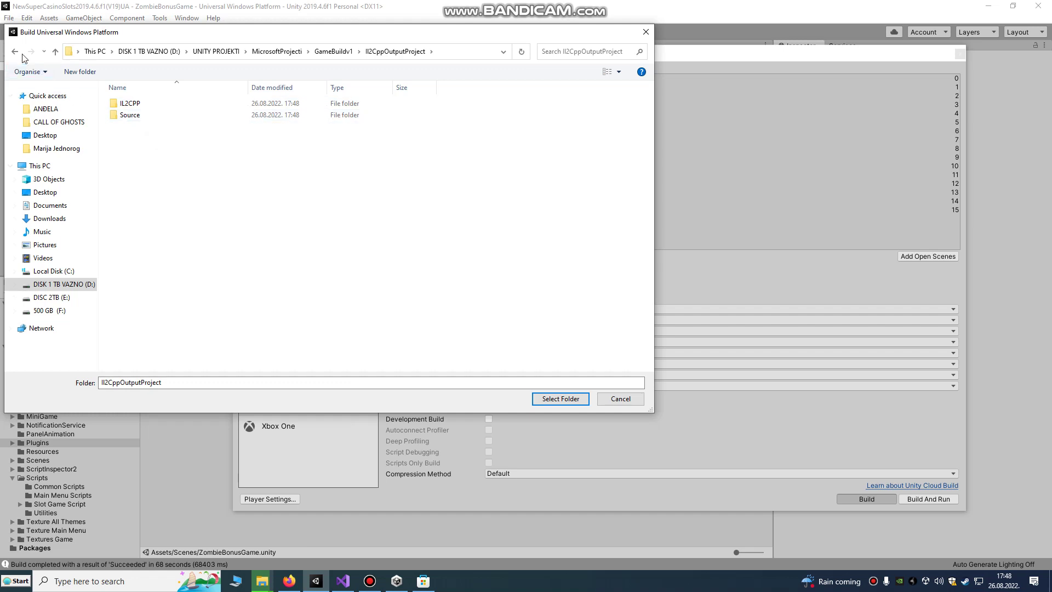
left_click(15, 51)
left_click(134, 115)
right_click(138, 114)
left_click(164, 136)
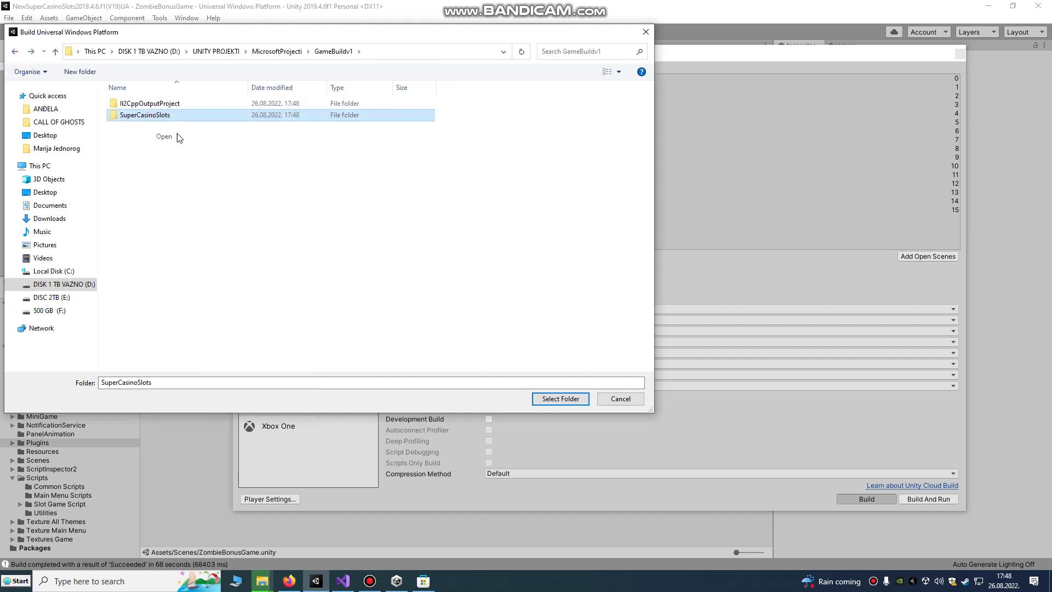
left_click(16, 52)
right_click(150, 104)
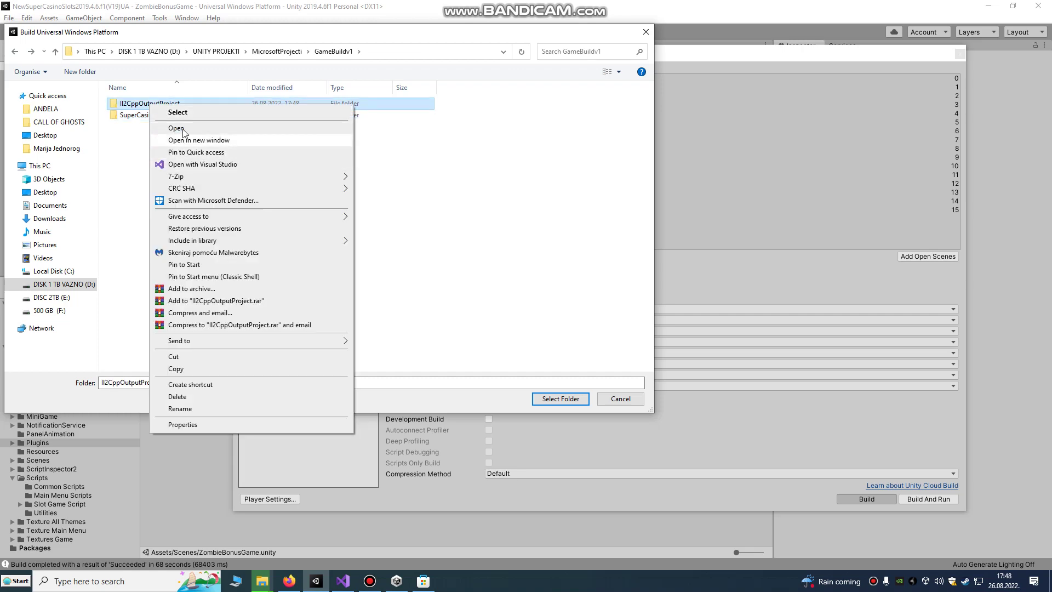
left_click(175, 128)
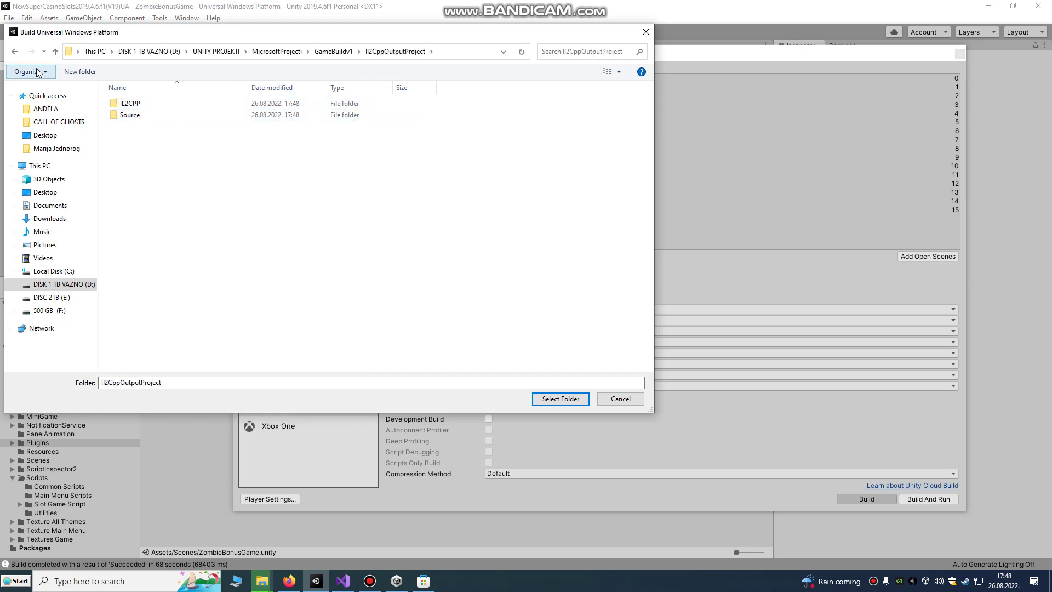
left_click(646, 33)
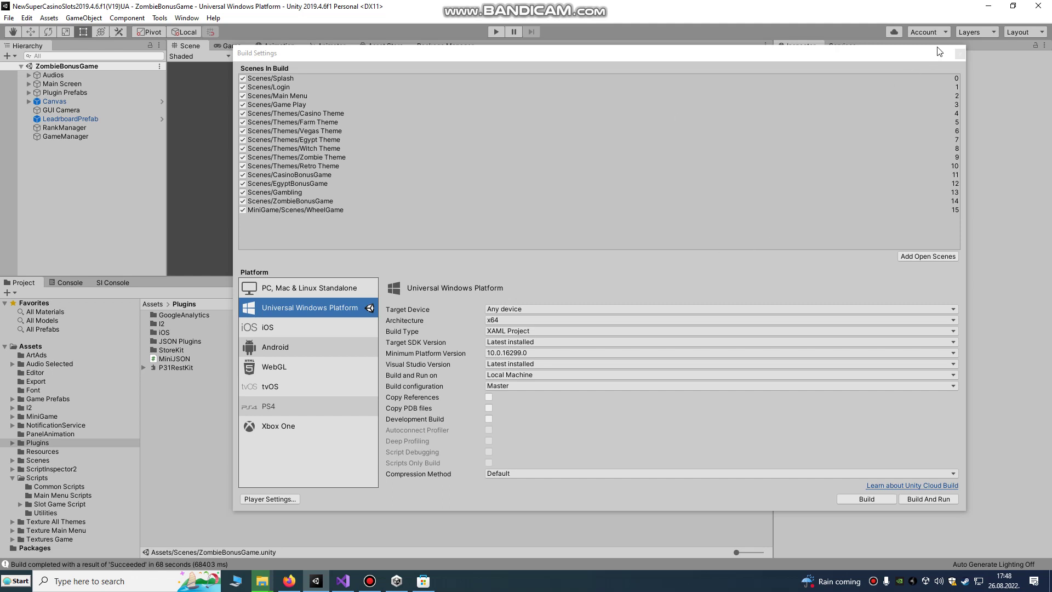
Close Build Settings and set the Game view resolution to 1920x1080 landscape
left_click(959, 54)
left_click(232, 45)
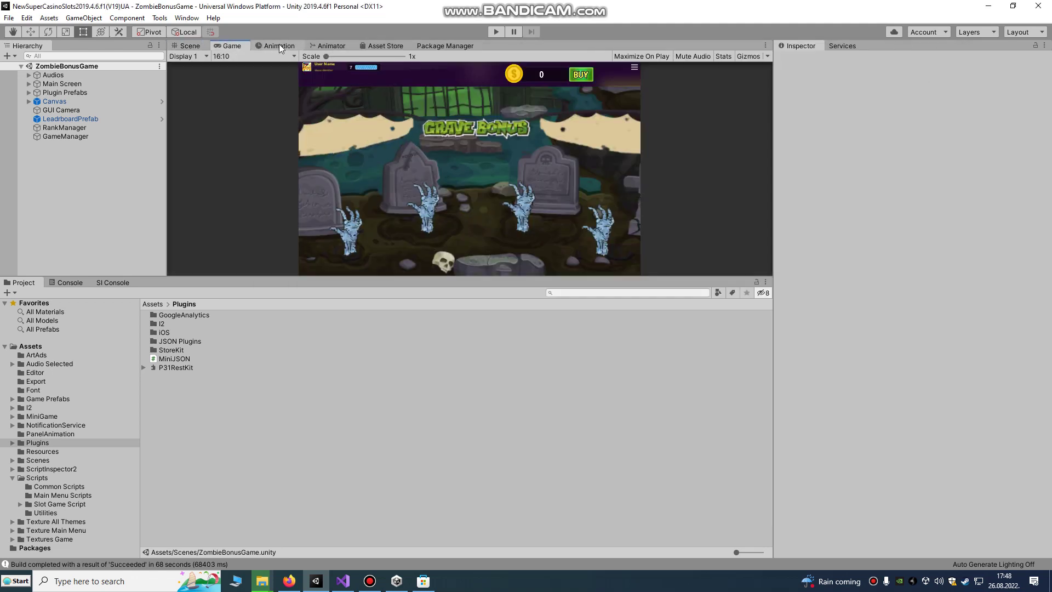
left_click(237, 56)
left_click(241, 166)
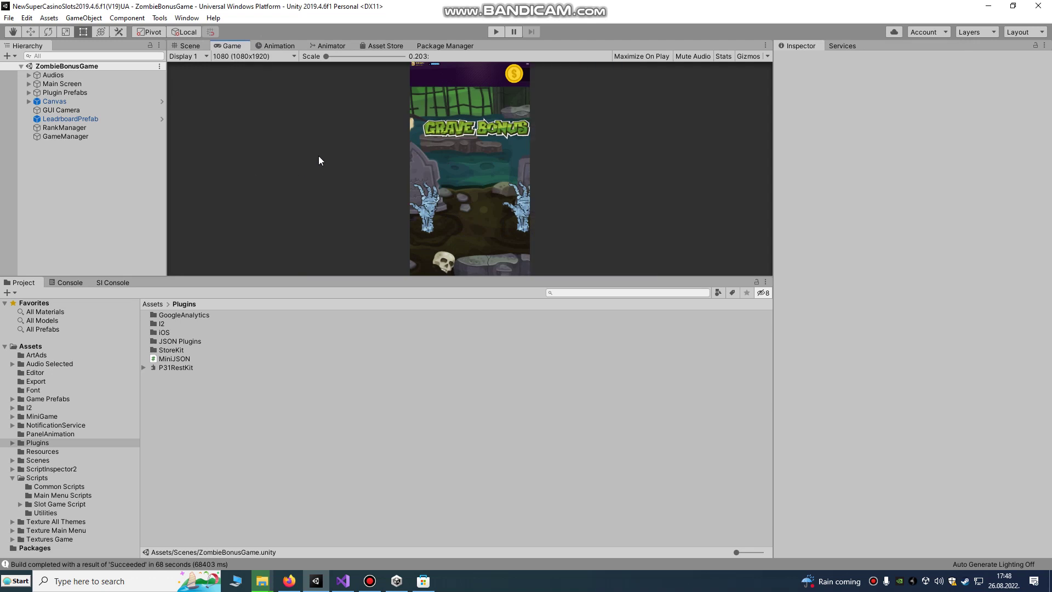
left_click(248, 53)
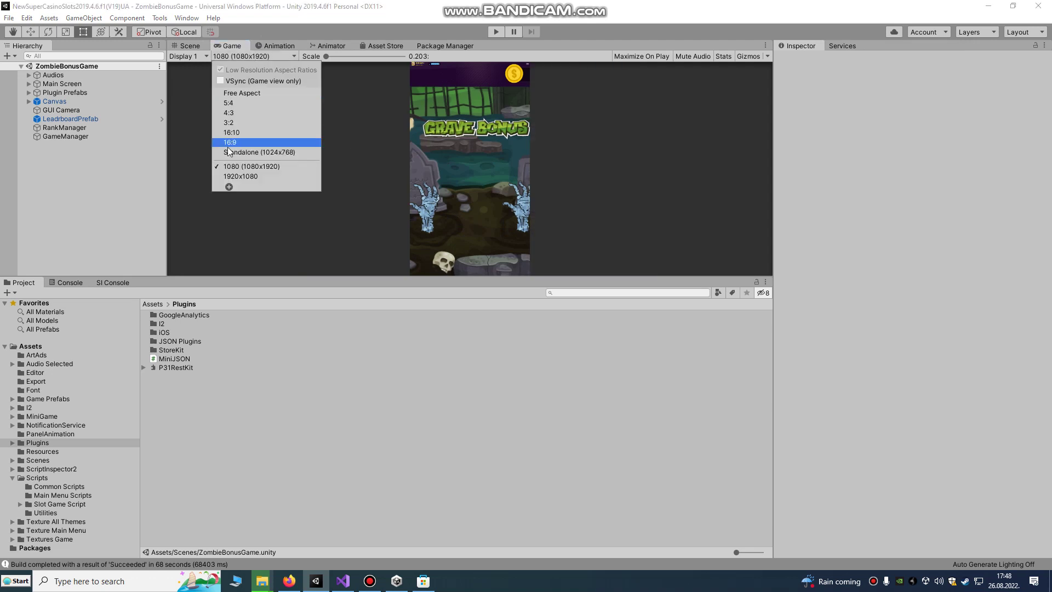
left_click(239, 179)
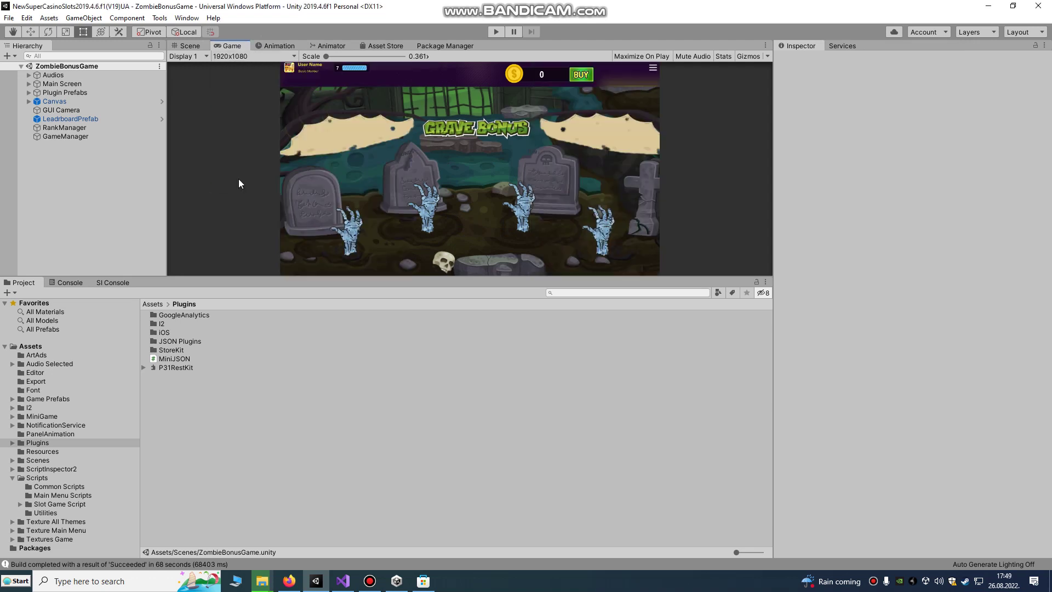